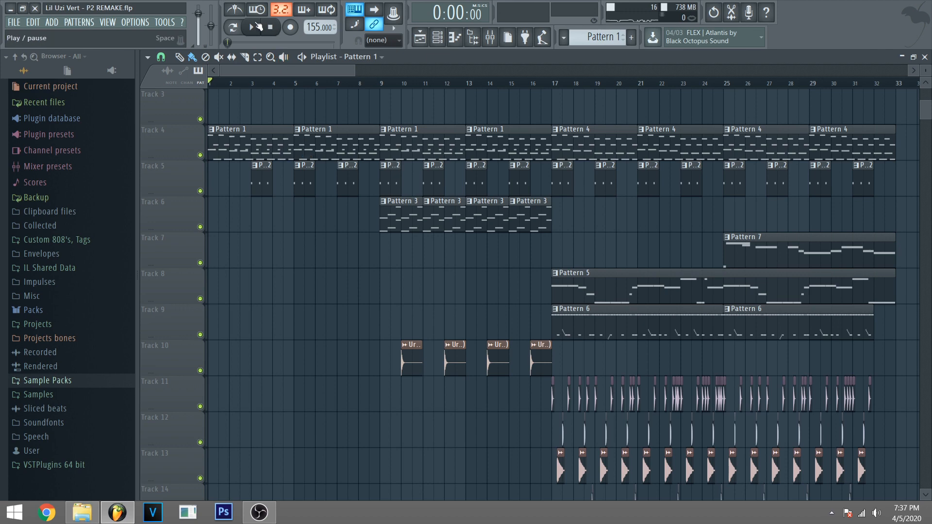
# - Play back the whole arrangement and open Pattern 1's Purity notes in the piano roll
pyautogui.click(256, 26)
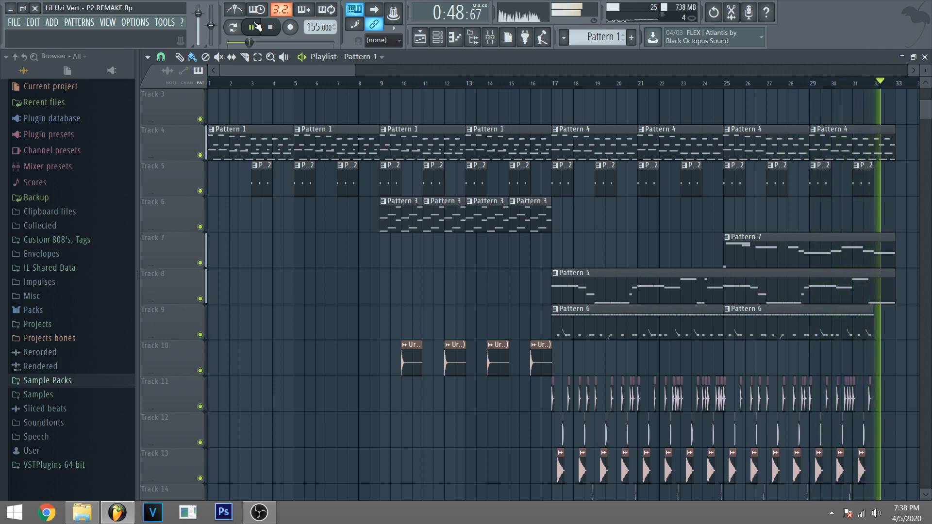
pyautogui.press('space')
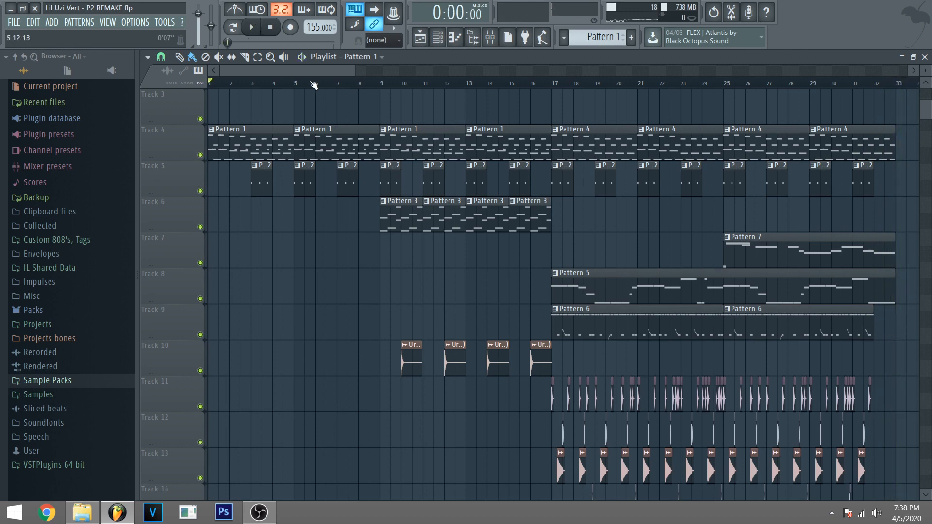
pyautogui.doubleClick(274, 150)
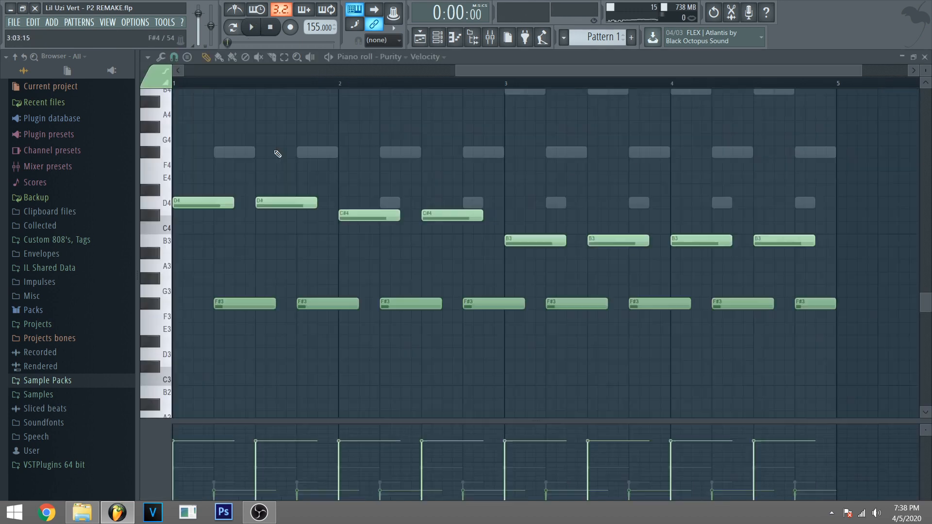
pyautogui.scroll(3, 266, 149)
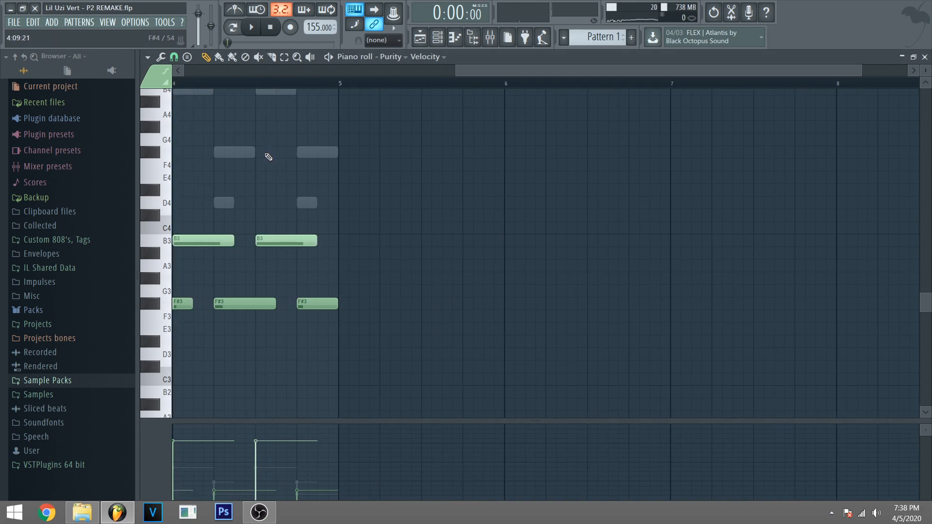
# - Open the Purity channel's instrument and examine its preset list and sound edit page
pyautogui.press('F7')
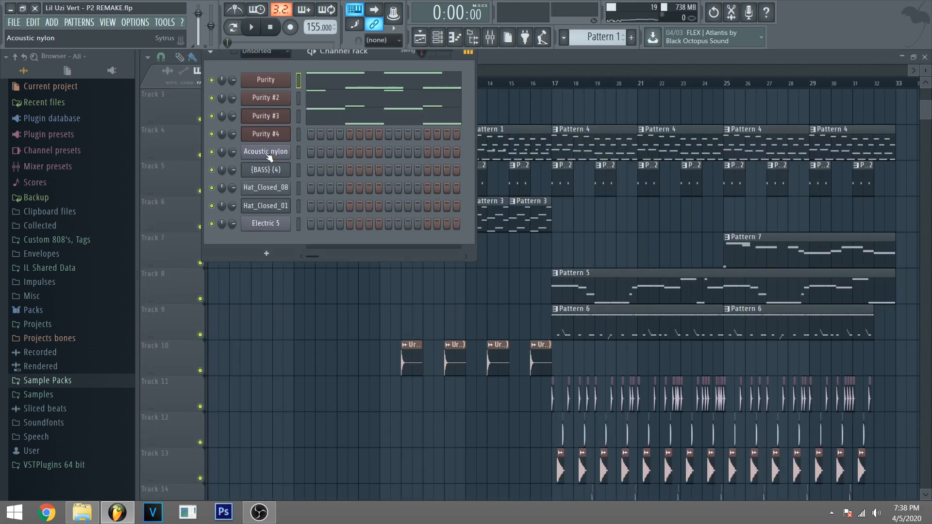
pyautogui.click(280, 86)
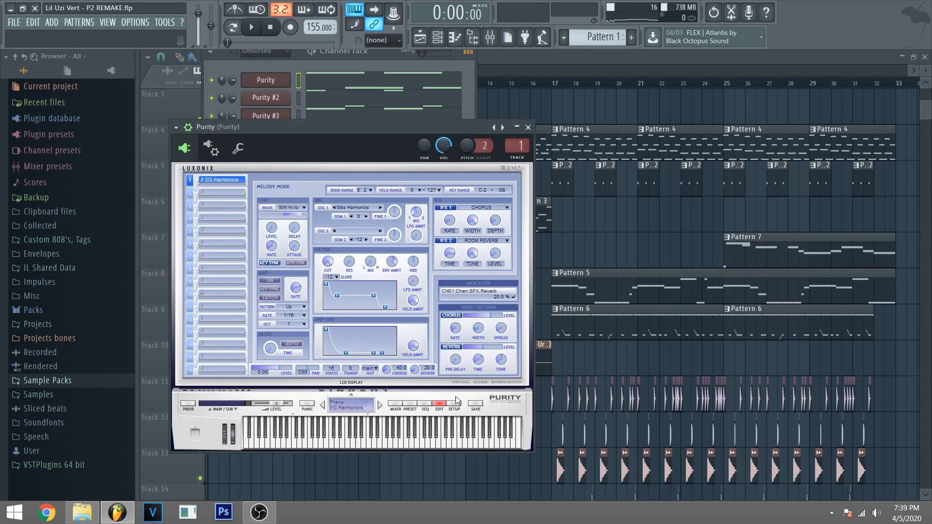
pyautogui.click(410, 404)
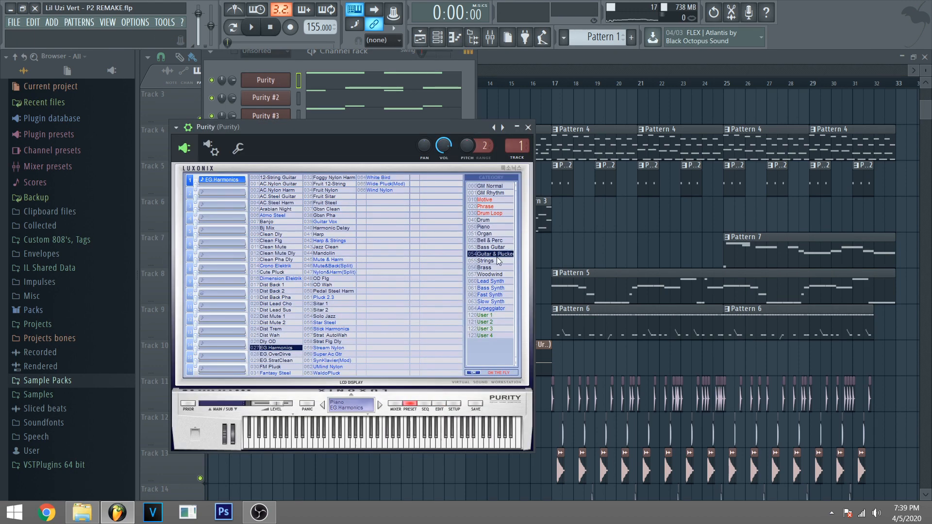
pyautogui.click(439, 404)
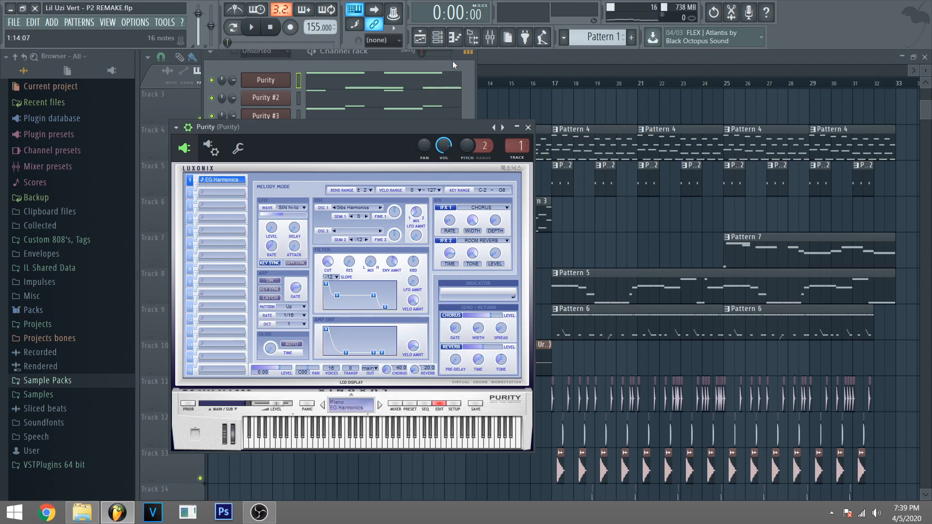
# - Switch playback to pattern mode and audition Pattern 1 from the Purity piano roll
pyautogui.press('F7')
pyautogui.click(235, 27)
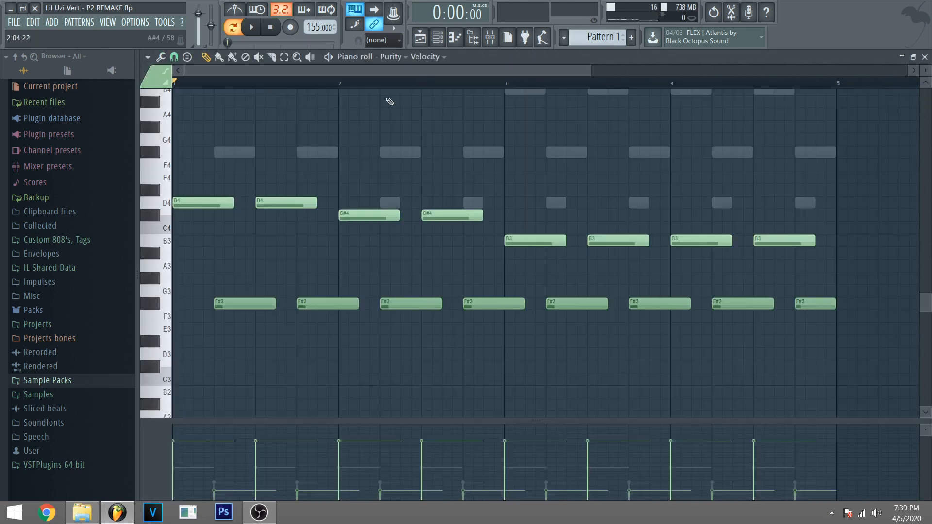
pyautogui.press('space')
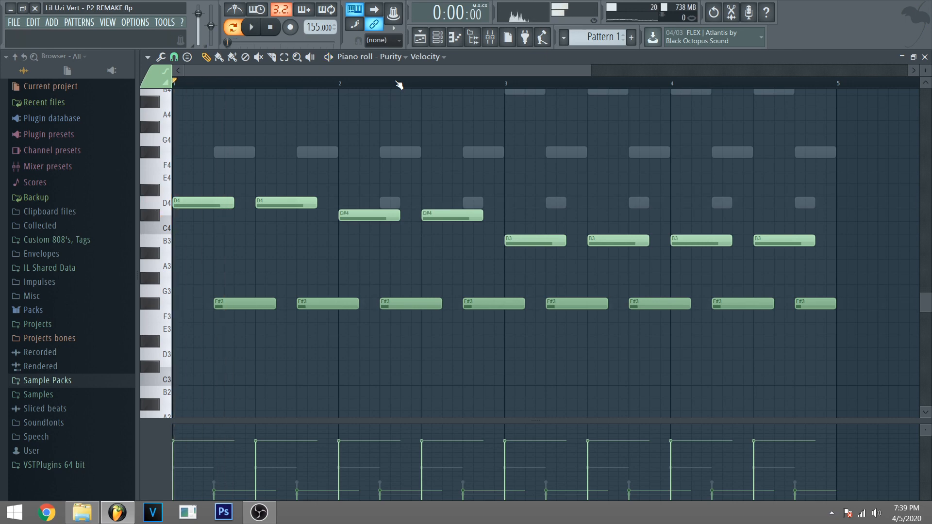
# - Mute the Purity #2 and Purity #3 channels and play Pattern 1's Purity melody on its own
pyautogui.press('F7')
pyautogui.press('F6')
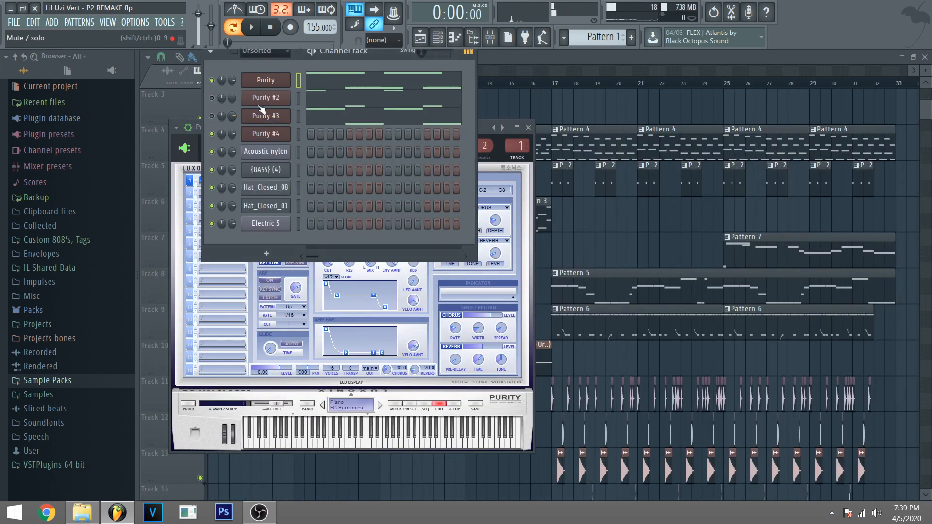
pyautogui.press('F7')
pyautogui.press('space')
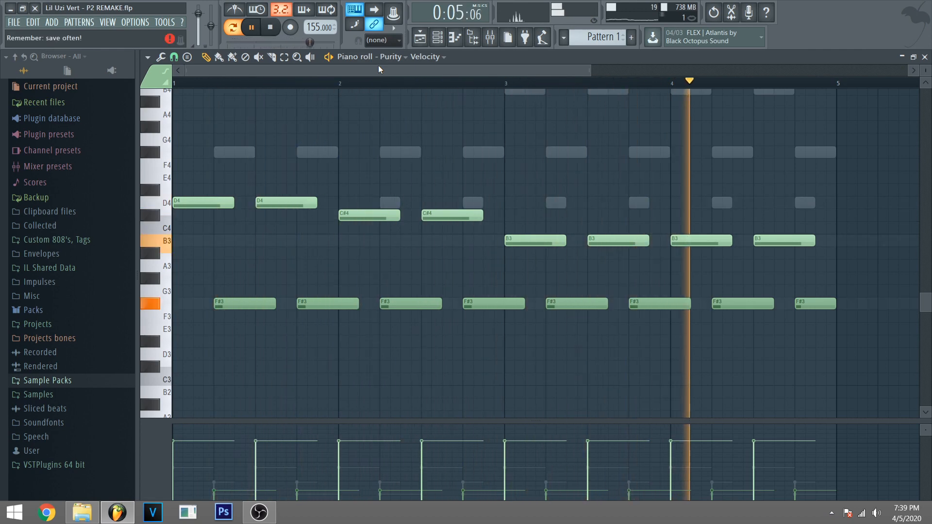
pyautogui.press('space')
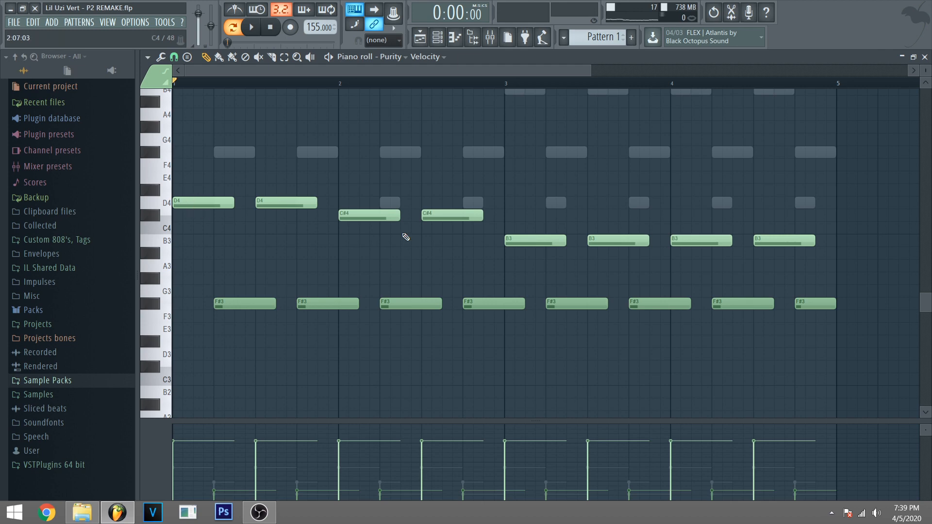
# - Review the effects on the Purity mixer track: Fruity parametric EQ 2, Fruity delay 2, Fruity Reeverb 2 and Fruity Limiter
pyautogui.press('F7')
pyautogui.click(265, 79)
pyautogui.click(265, 80)
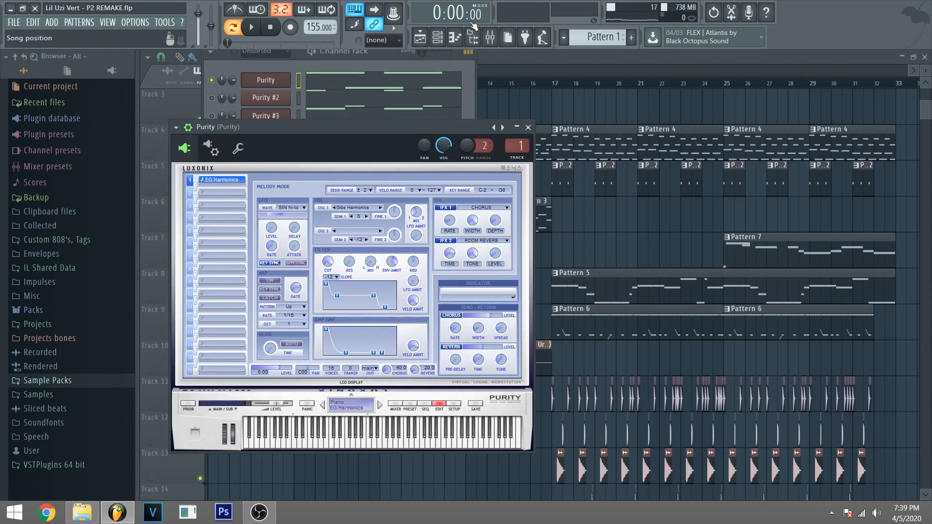
pyautogui.click(490, 37)
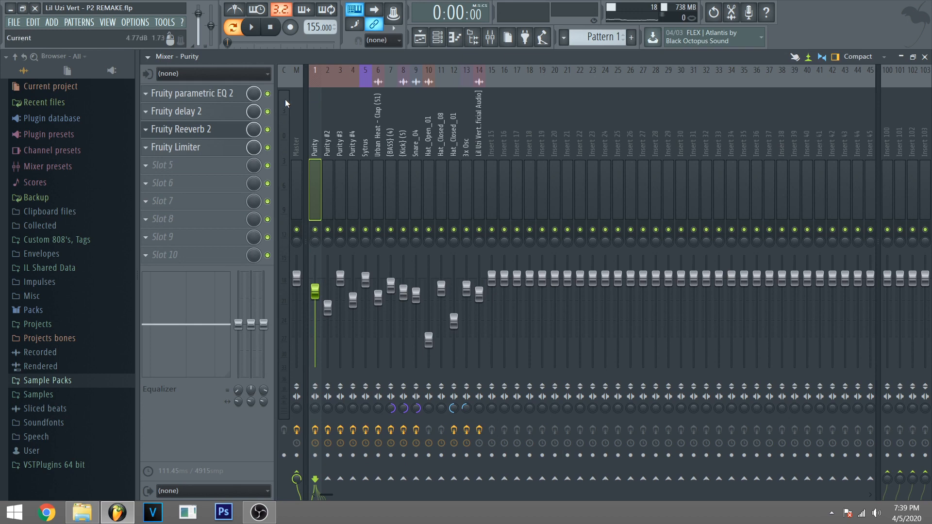
pyautogui.click(224, 99)
pyautogui.click(216, 111)
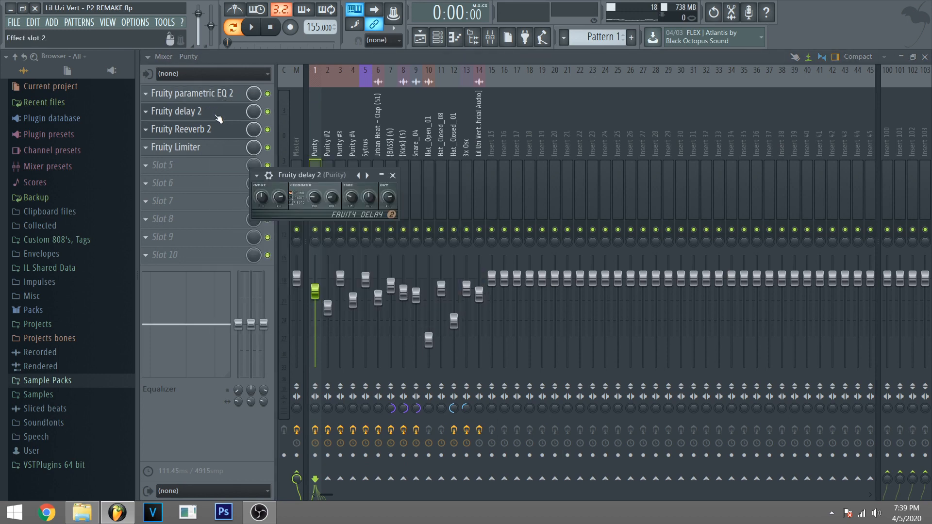
pyautogui.click(208, 129)
pyautogui.click(208, 147)
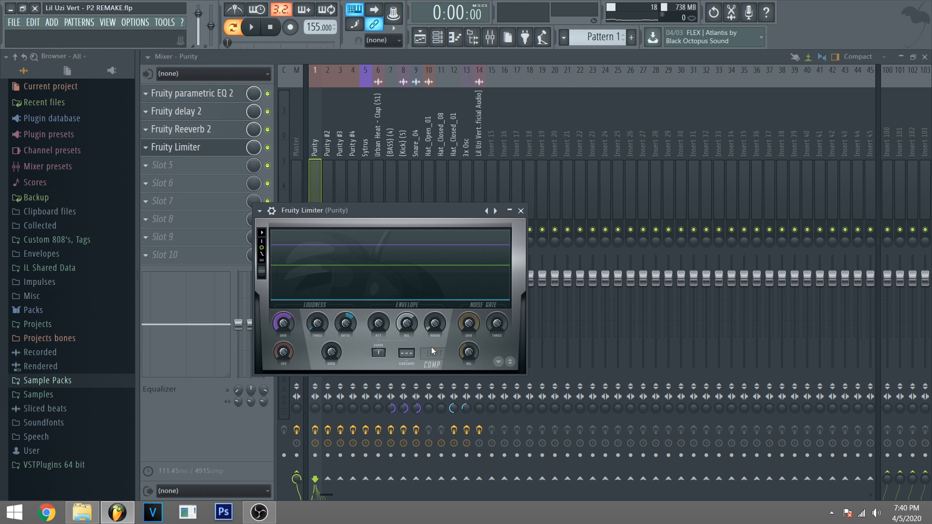
pyautogui.press('Escape')
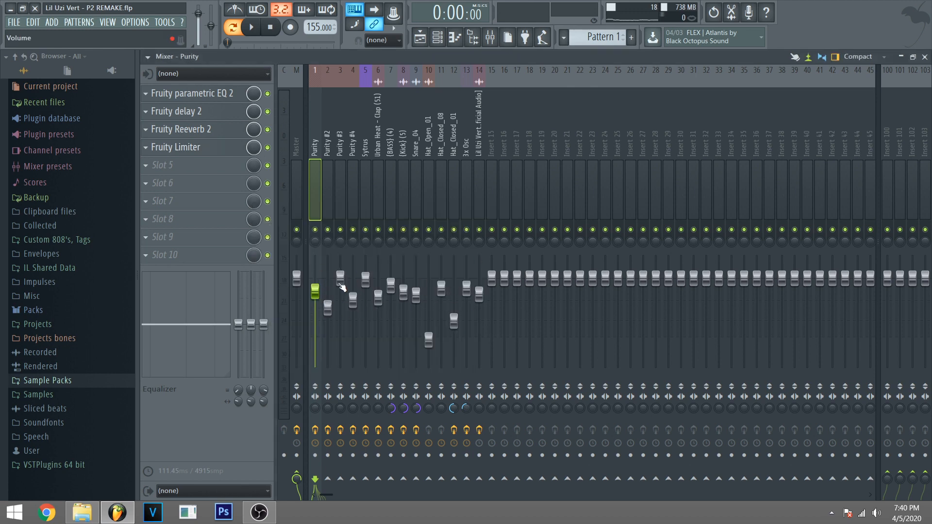
# - Solo the Purity #2 channel and examine its instrument's preset list and sound edit page
pyautogui.press('F9')
pyautogui.click(265, 99)
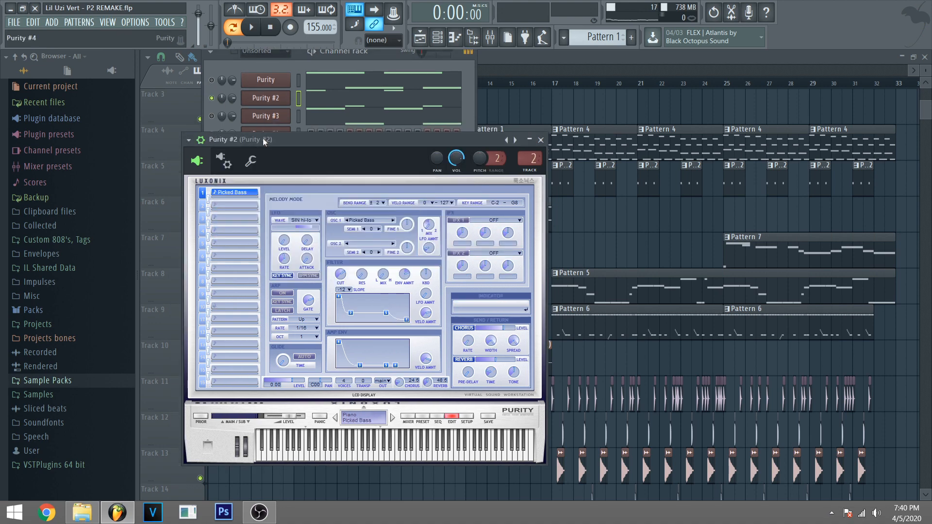
pyautogui.click(427, 417)
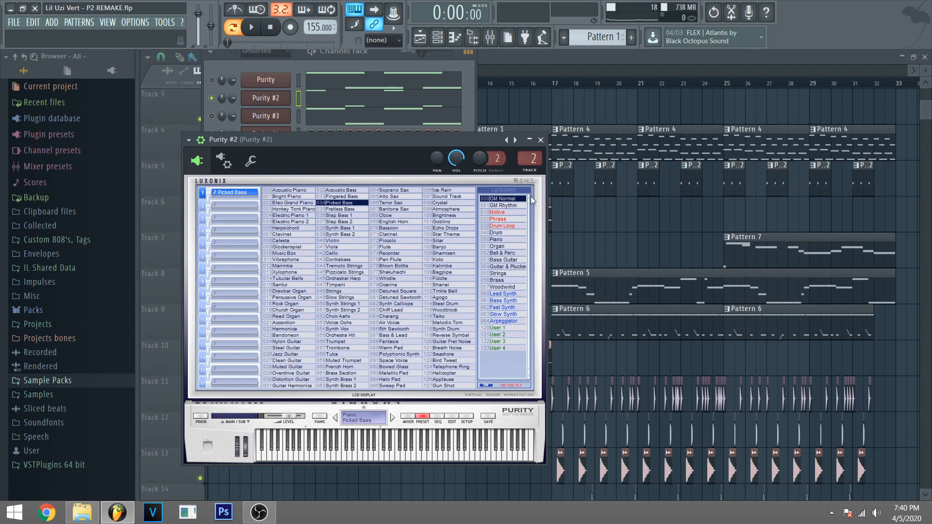
pyautogui.click(450, 417)
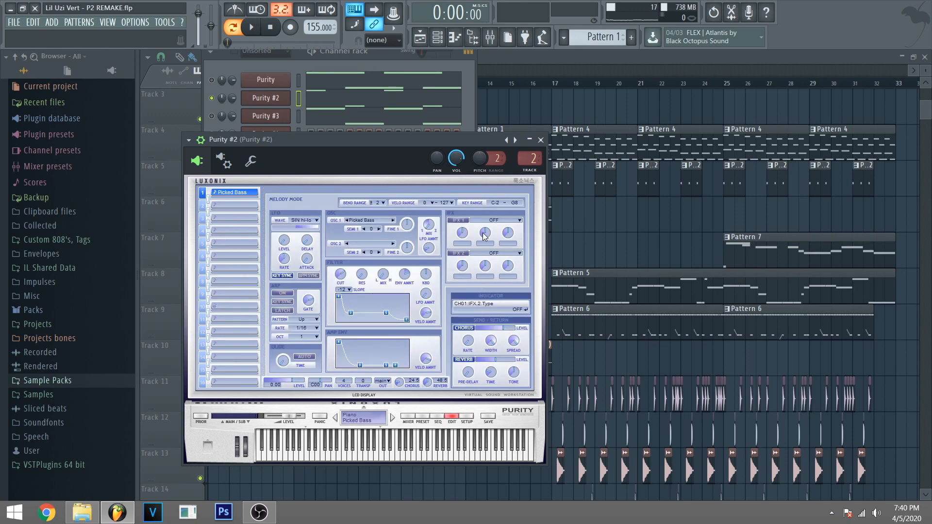
pyautogui.click(540, 139)
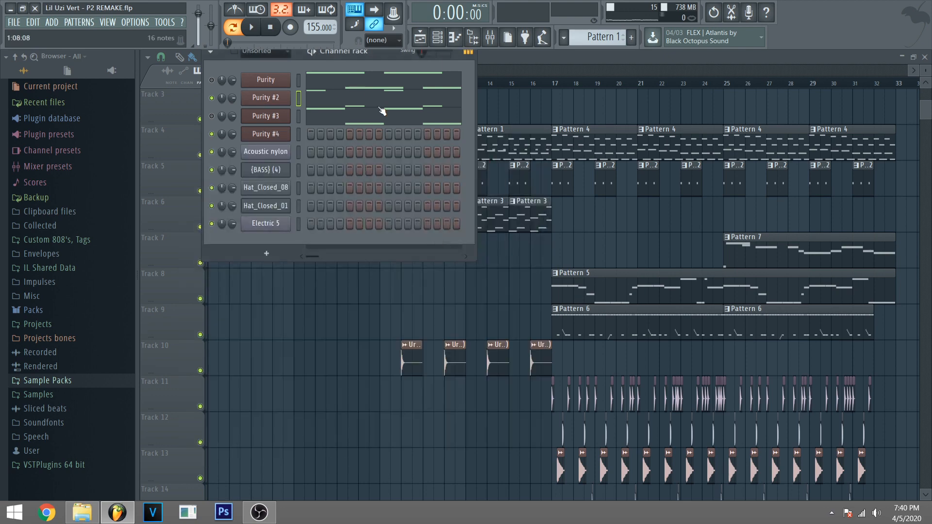
# - Review the Fruity delay 2, Fruity Reeverb 2 and Fruity Limiter effects on the Purity #2 mixer track
pyautogui.click(266, 98)
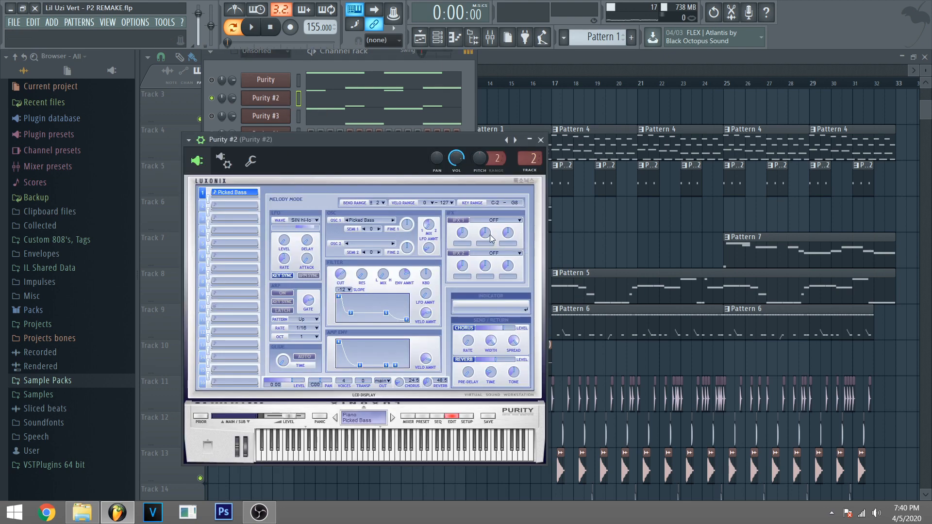
pyautogui.click(266, 98)
pyautogui.click(266, 98)
pyautogui.click(490, 39)
pyautogui.click(194, 111)
pyautogui.click(194, 129)
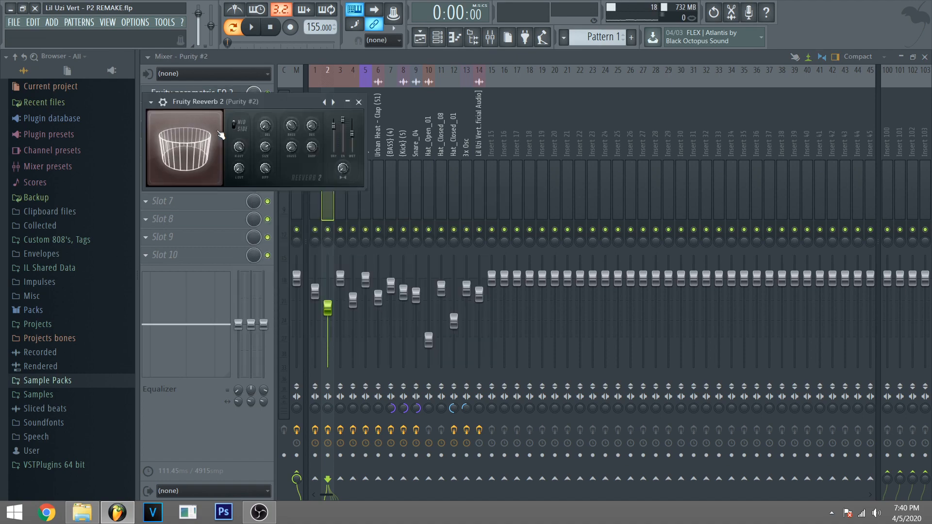
pyautogui.click(155, 147)
pyautogui.press('Escape')
pyautogui.press('F9')
# - Open Pattern 1's Purity #2 notes in the piano roll and play them back
pyautogui.click(343, 107)
pyautogui.press('space')
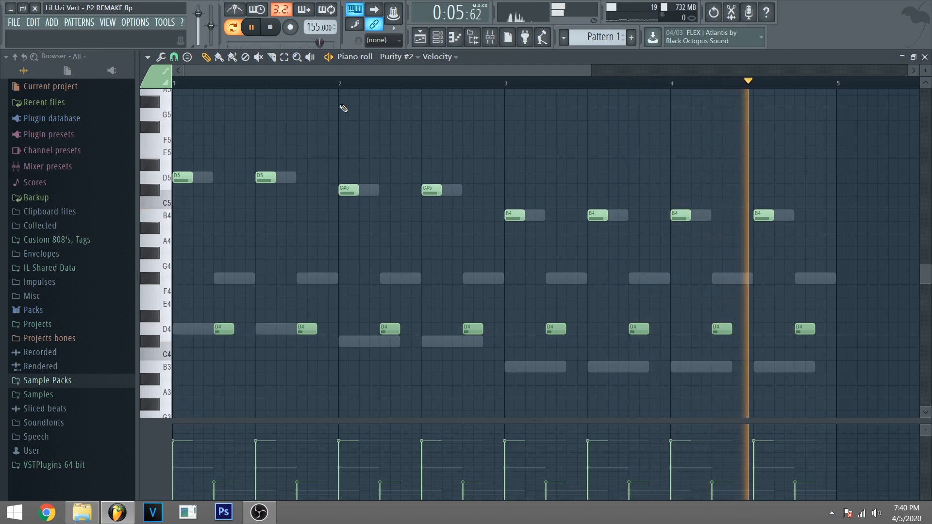
pyautogui.press('space')
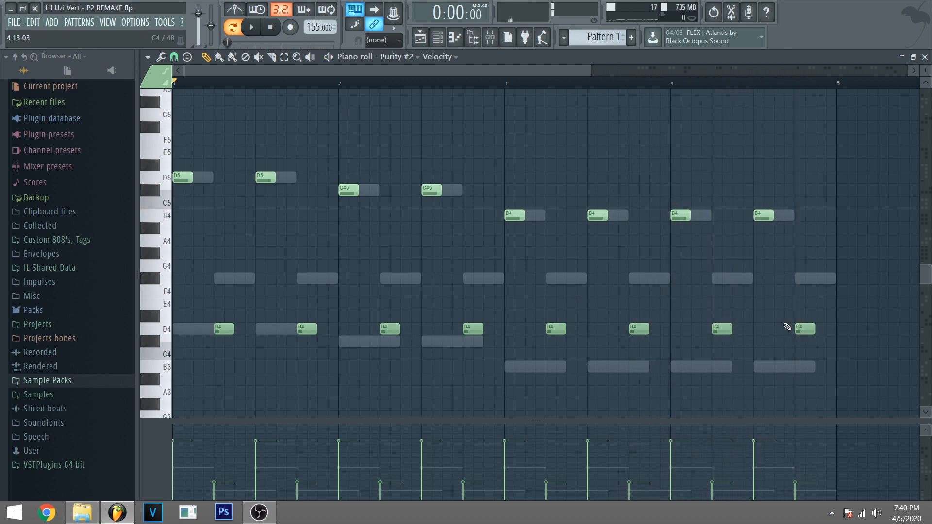
# - Solo Purity #3 in place of Purity #2 and examine its instrument's preset list and sound edit page
pyautogui.press('F7')
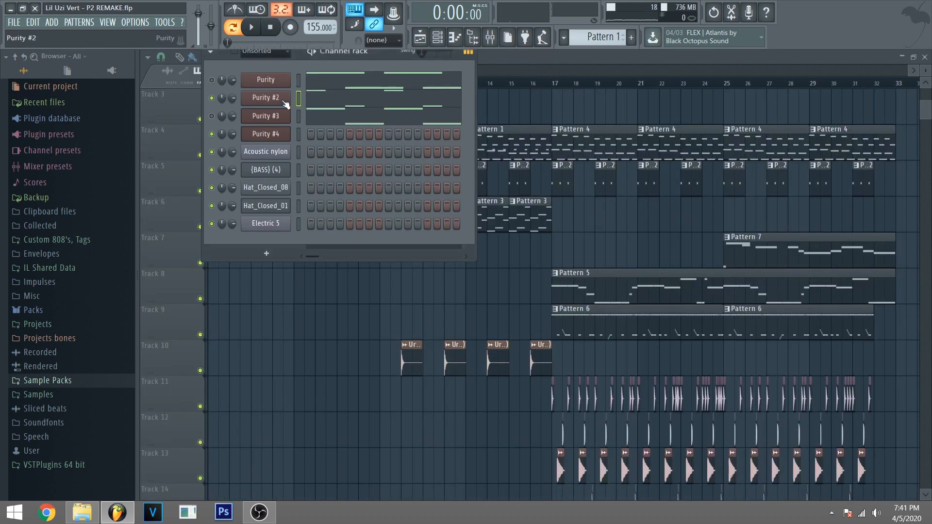
pyautogui.click(212, 98)
pyautogui.click(265, 116)
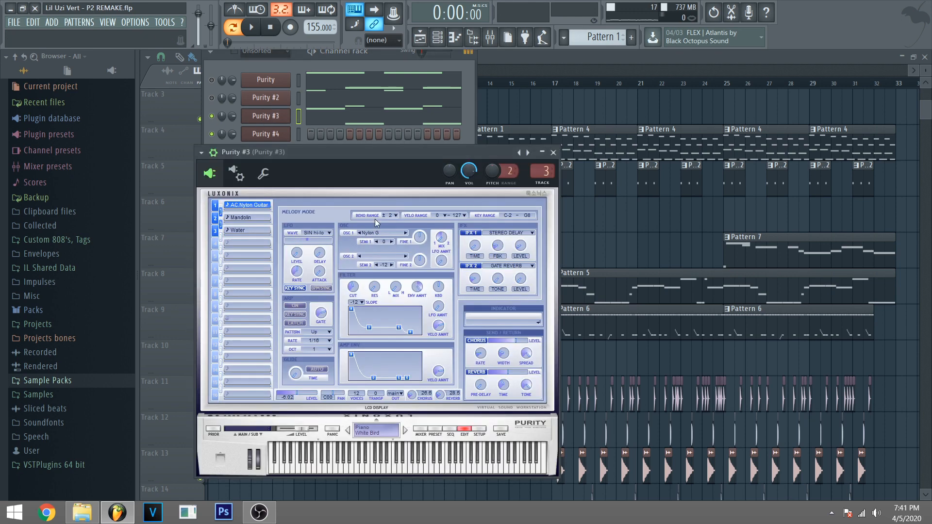
pyautogui.click(435, 429)
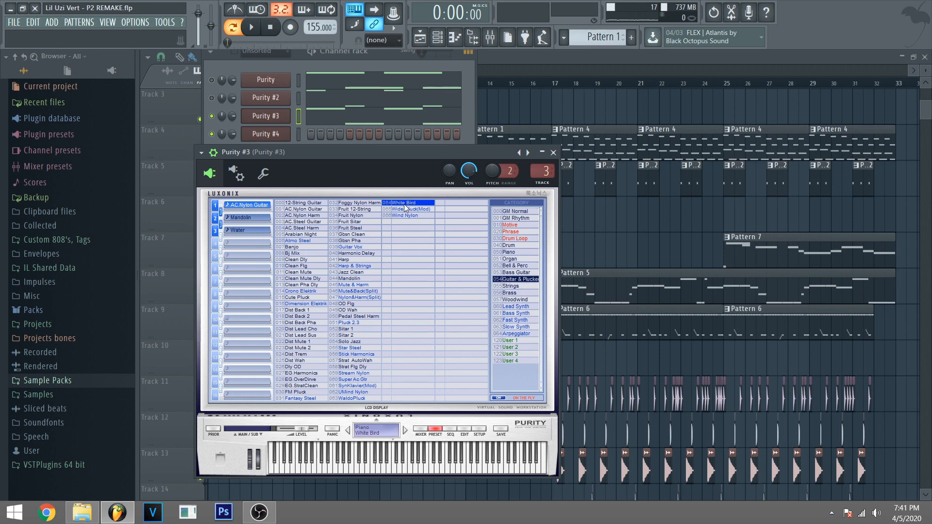
pyautogui.click(466, 429)
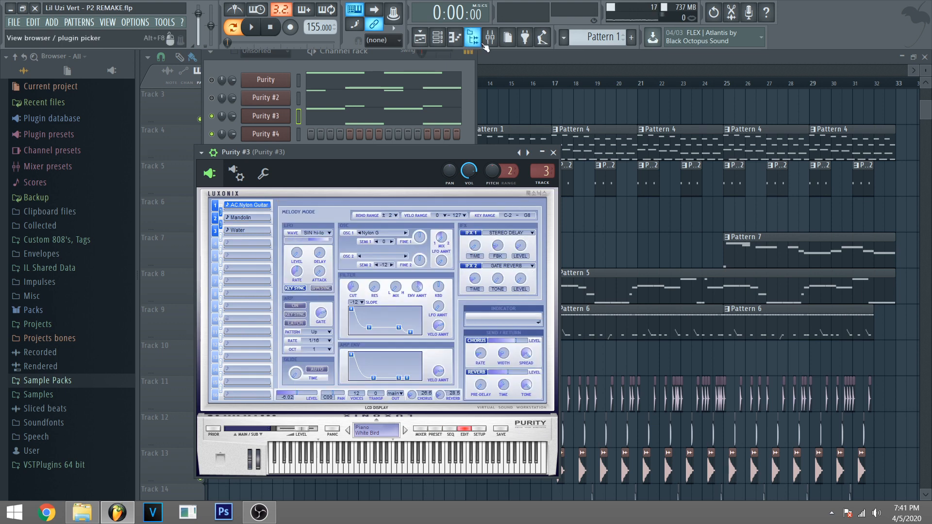
# - Review the effects on the Purity #3 mixer track: Fruity Reeverb 2, Fruity delay 2, Fruity parametric EQ 2 and Fruity Limiter
pyautogui.click(489, 37)
pyautogui.click(216, 94)
pyautogui.click(216, 93)
pyautogui.click(215, 112)
pyautogui.click(215, 111)
pyautogui.click(211, 126)
pyautogui.click(212, 126)
pyautogui.click(207, 147)
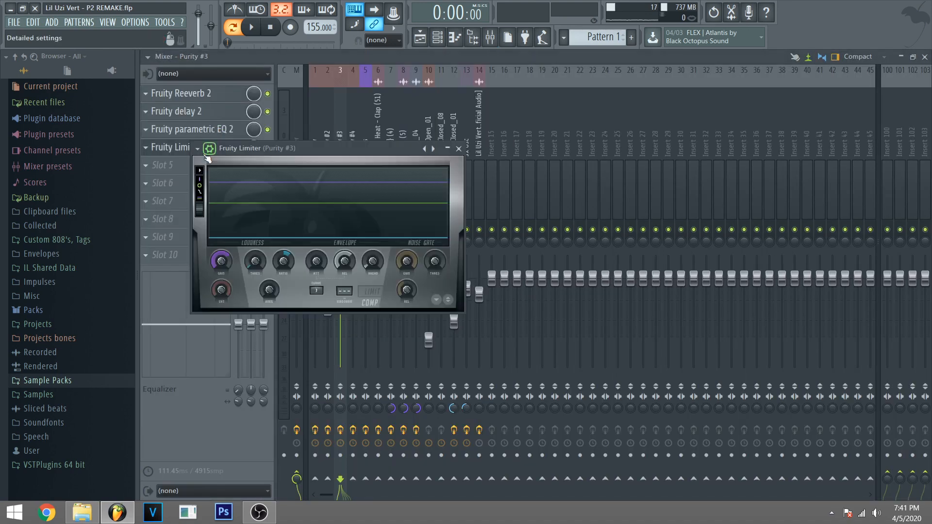
pyautogui.press('Escape')
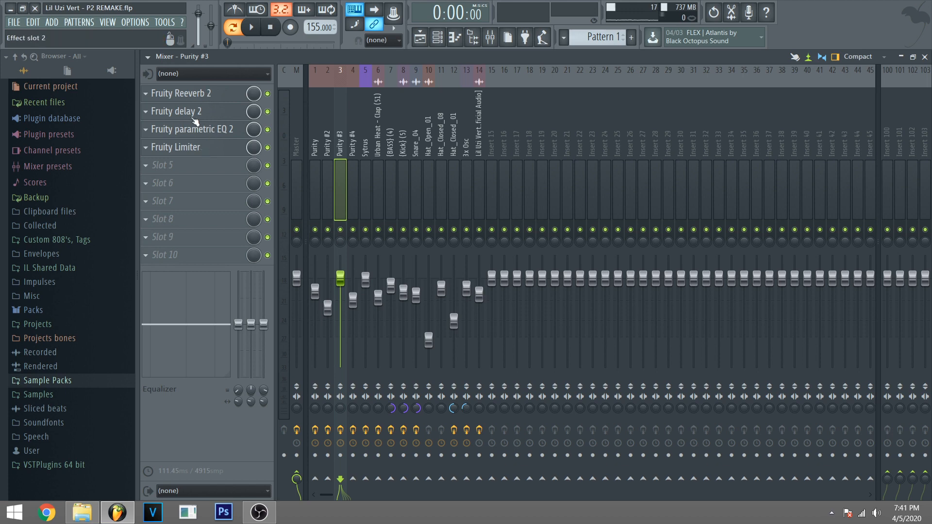
# - Compare the effect chains of the Purity, Purity #2 and Purity #3 mixer tracks
pyautogui.click(328, 143)
pyautogui.click(318, 144)
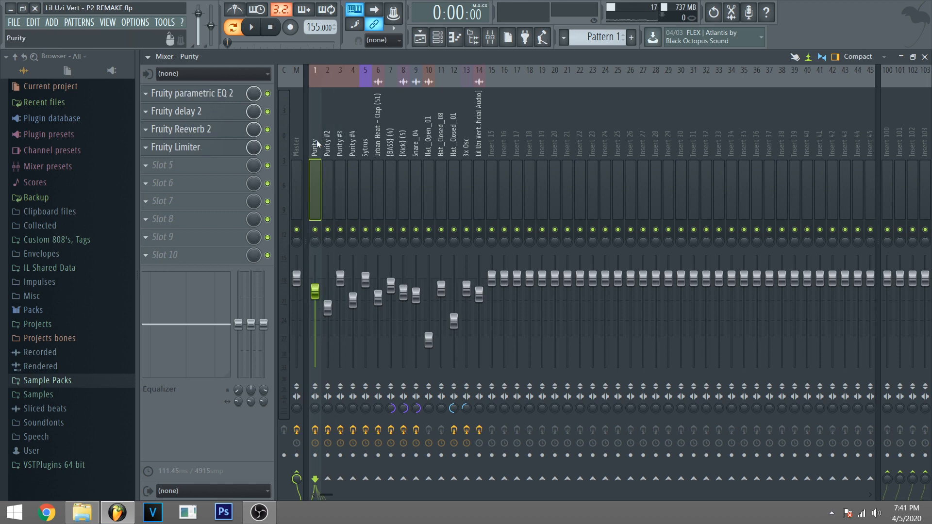
pyautogui.click(342, 148)
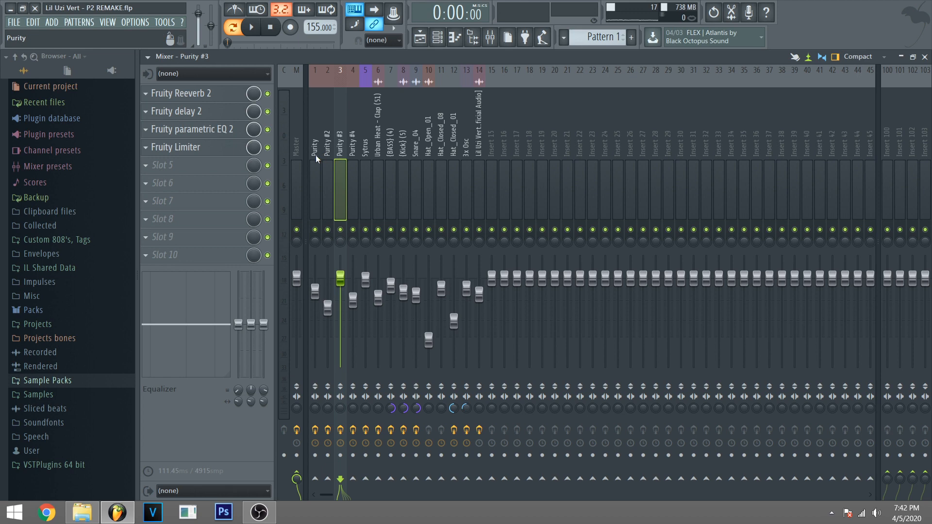
pyautogui.click(330, 131)
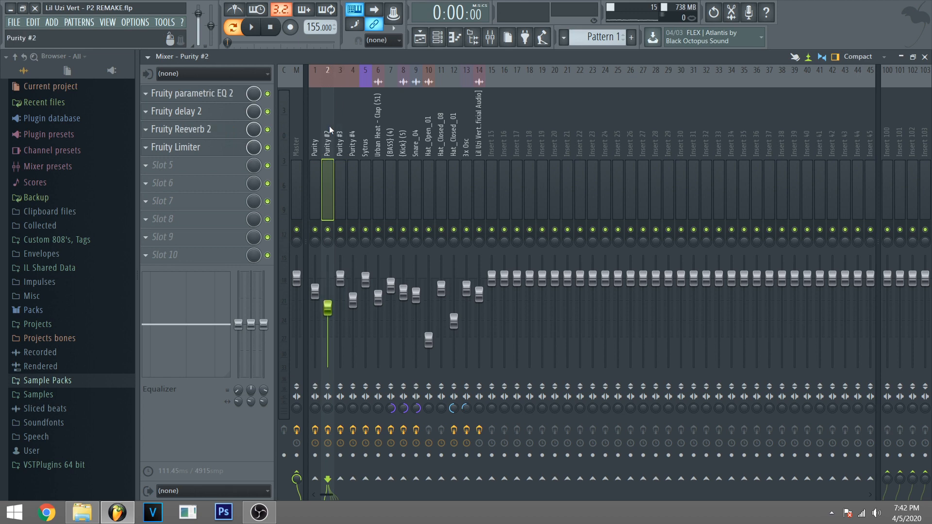
# - Revisit the Purity, Purity #2 and Purity #3 mixer tracks and play Pattern 1 with all three layers together
pyautogui.click(310, 145)
pyautogui.click(327, 143)
pyautogui.click(342, 144)
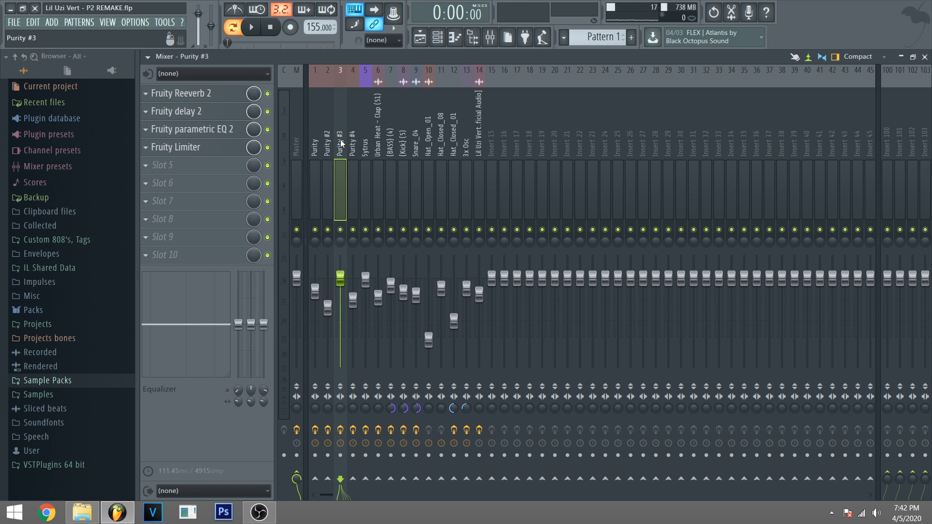
pyautogui.press('F9')
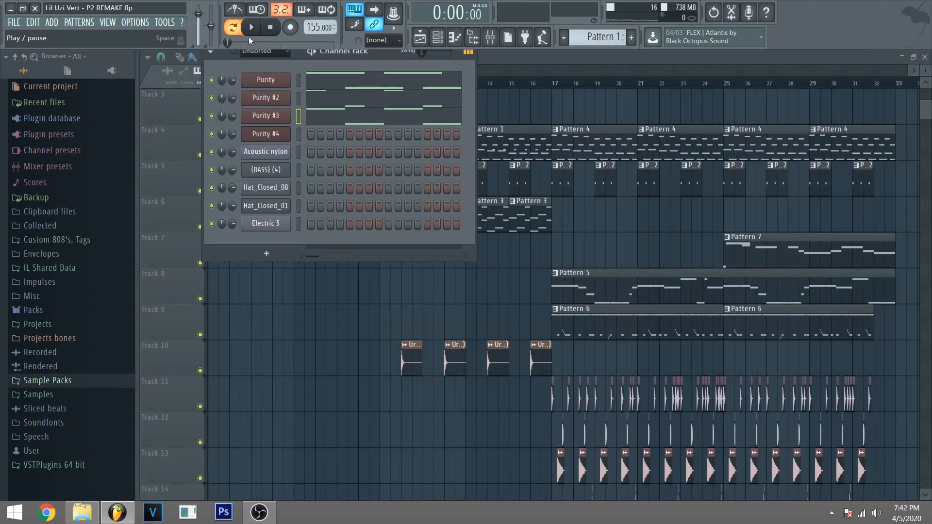
pyautogui.press('space')
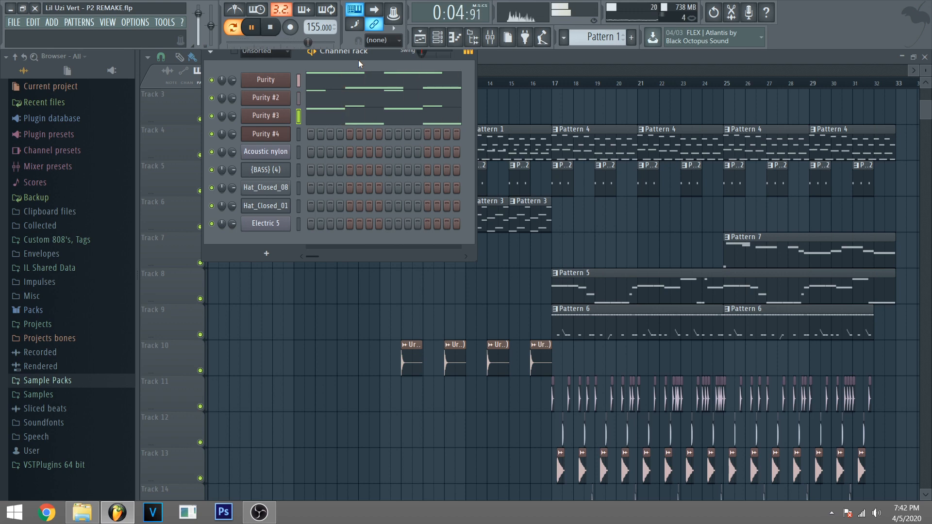
pyautogui.press('space')
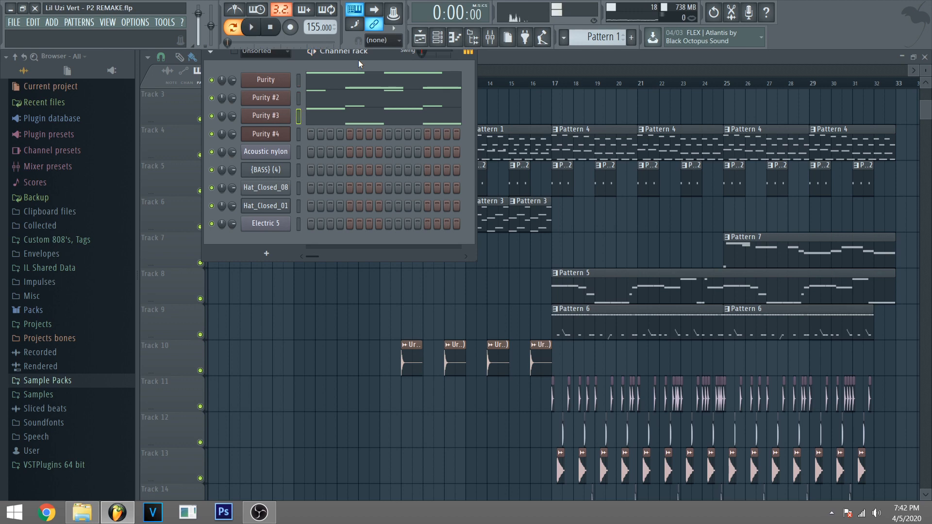
# - Examine Pattern 1's notes for Purity, Purity #2 and Purity #3 in the piano roll, one layer after another
pyautogui.click(313, 81)
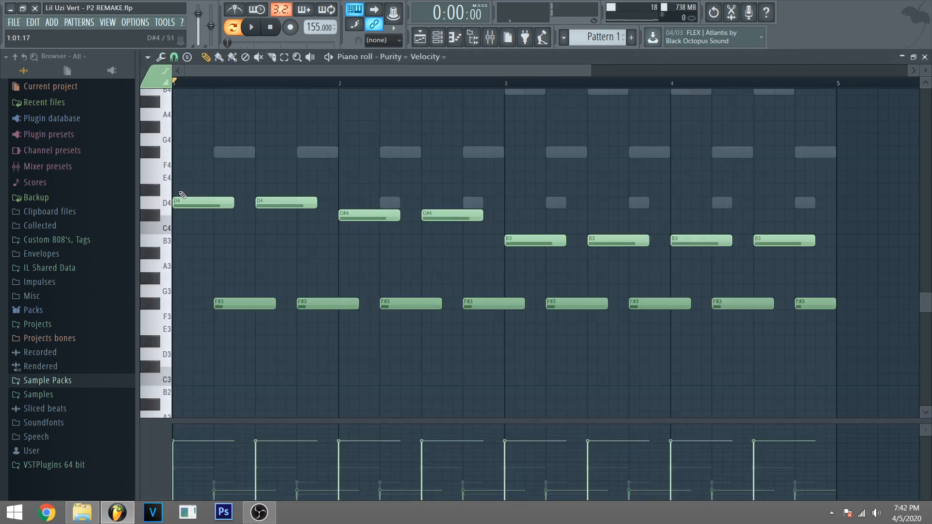
pyautogui.press('Escape')
pyautogui.click(340, 104)
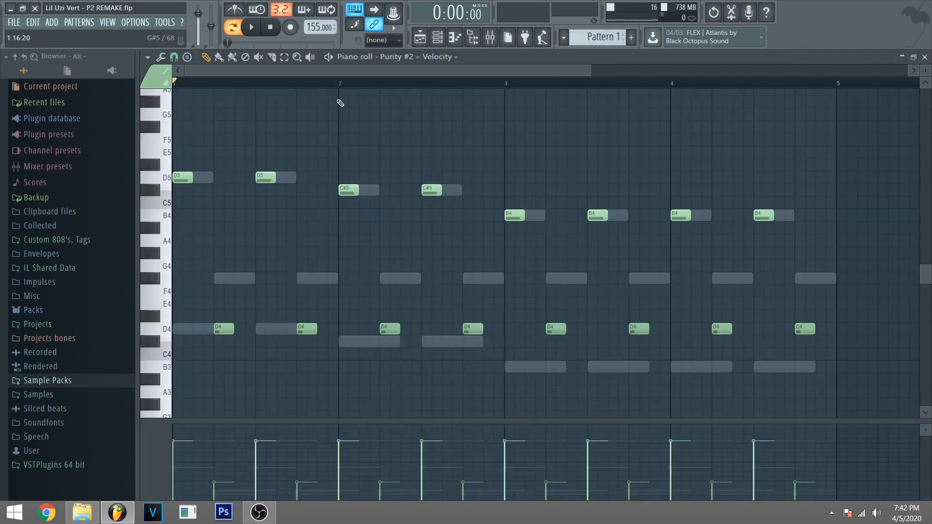
pyautogui.press('Escape')
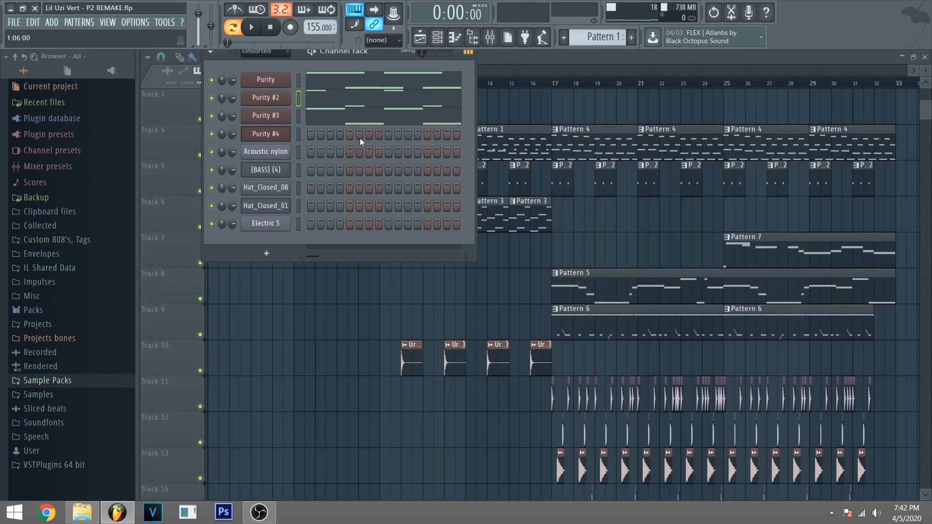
pyautogui.click(328, 125)
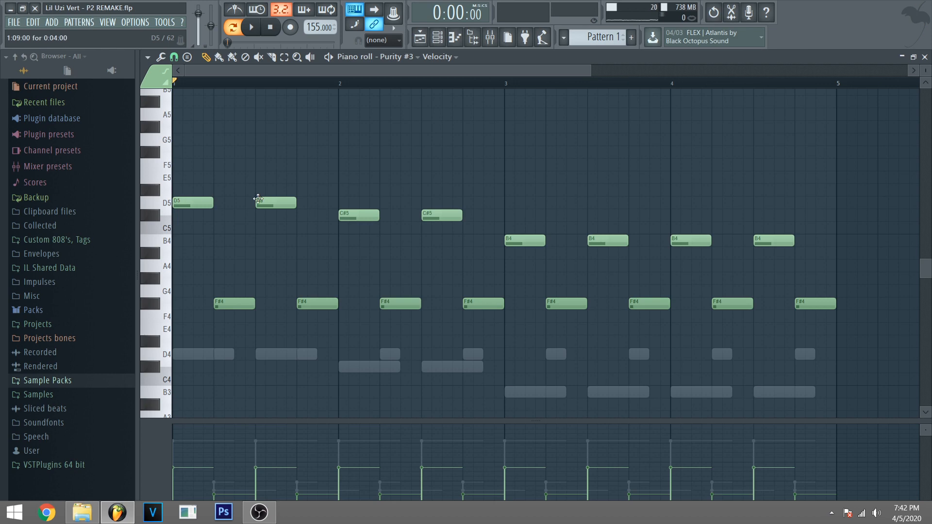
pyautogui.press('Escape')
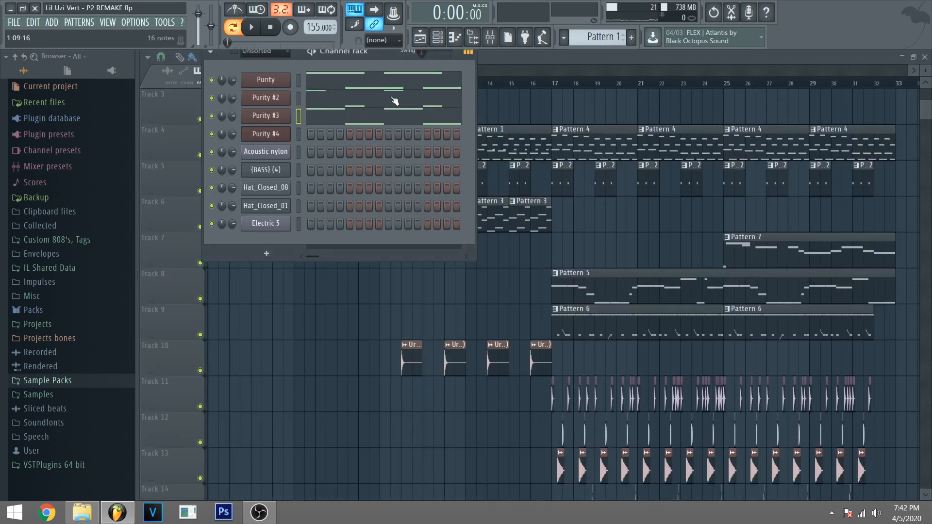
# - Return to the playlist and open Pattern 2 from its clip on Track 5 to show its channels
pyautogui.click(501, 68)
pyautogui.scroll(-2, 501, 71)
pyautogui.scroll(2, 340, 145)
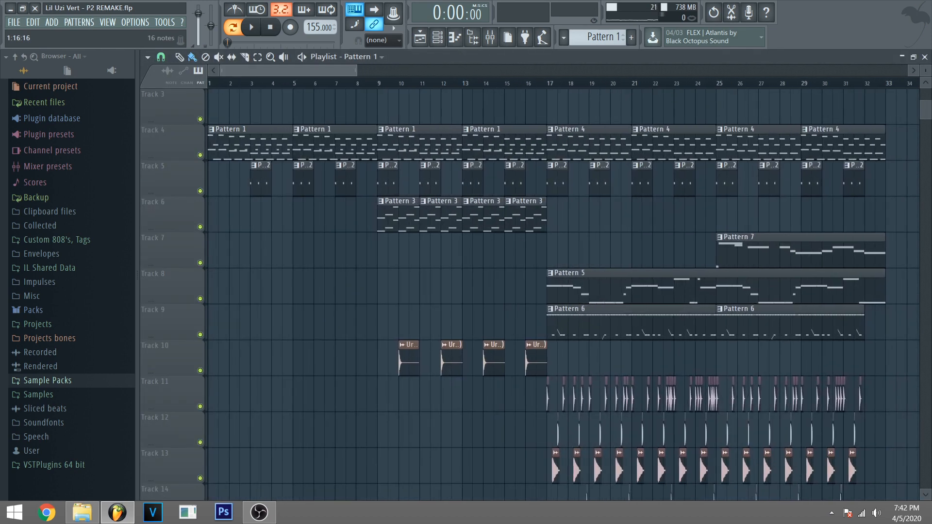
pyautogui.scroll(2, 256, 256)
pyautogui.doubleClick(257, 256)
pyautogui.press('Escape')
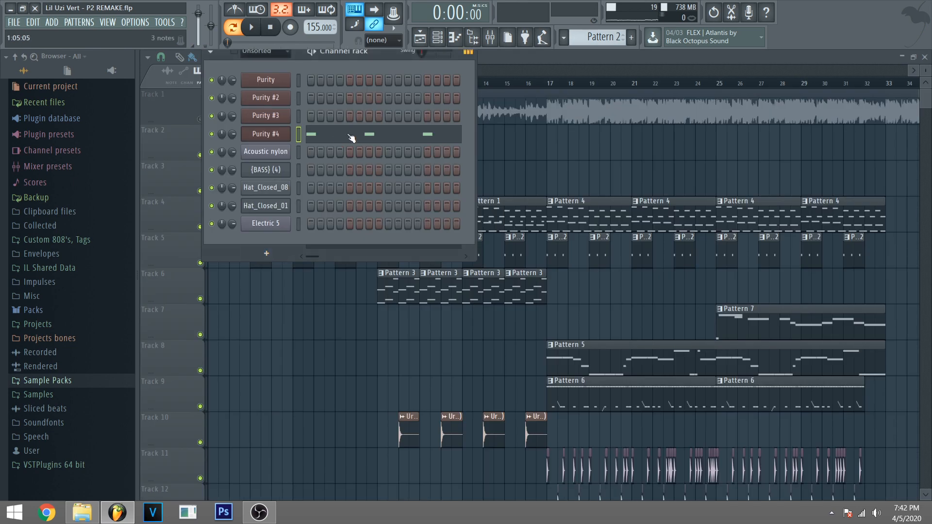
# - Play Pattern 2 and examine Purity #4's French Horn preset and sound edit page
pyautogui.press('space')
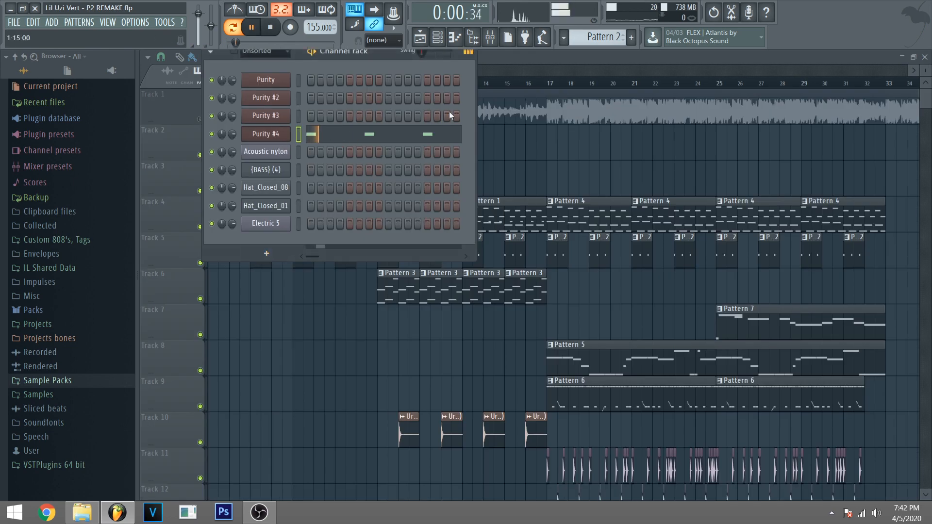
pyautogui.press('space')
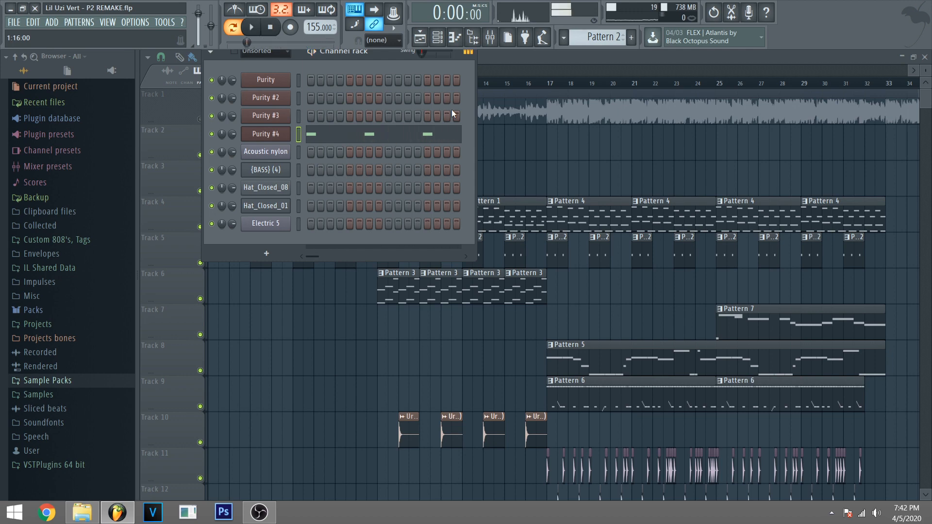
pyautogui.click(265, 134)
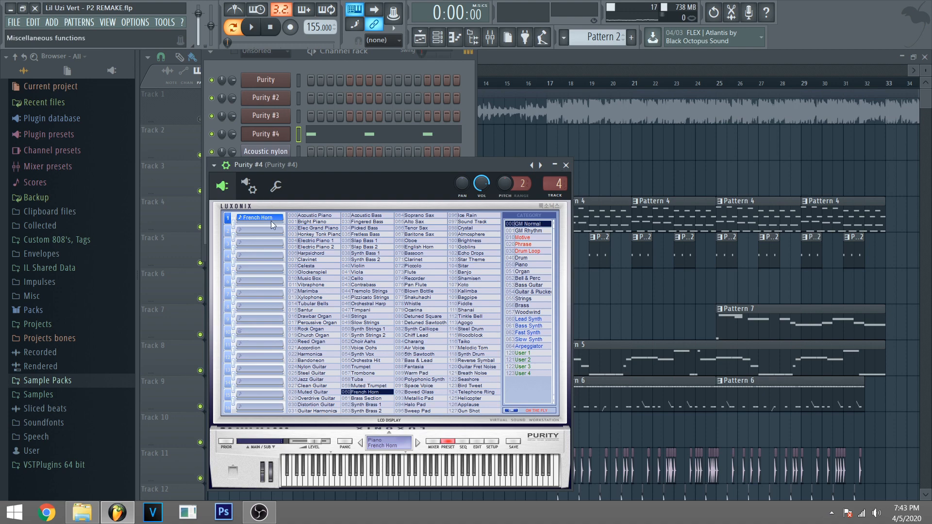
pyautogui.click(477, 443)
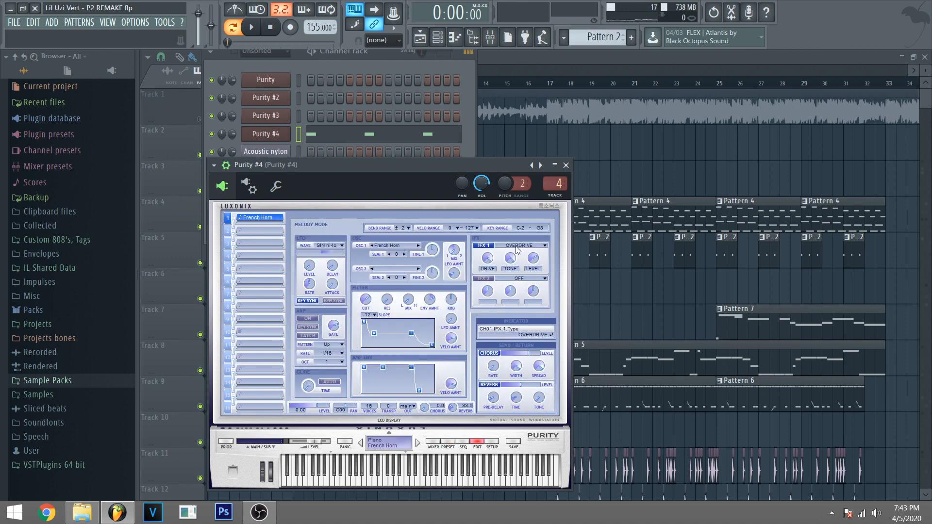
# - Review the Purity #4 mixer effects: both Fruity parametric EQ 2 slots, Fruity Blood Overdrive and Fruity Limiter
pyautogui.click(489, 37)
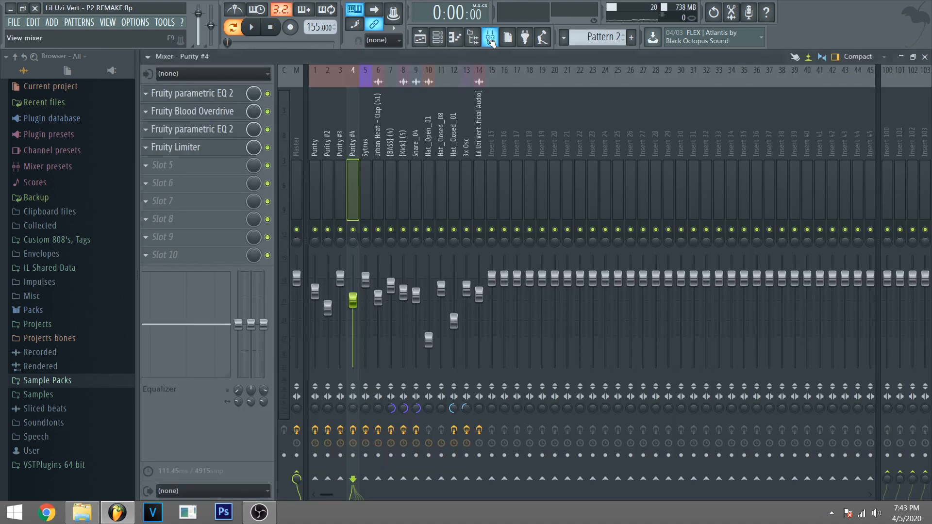
pyautogui.click(220, 94)
pyautogui.click(219, 93)
pyautogui.click(222, 112)
pyautogui.click(222, 130)
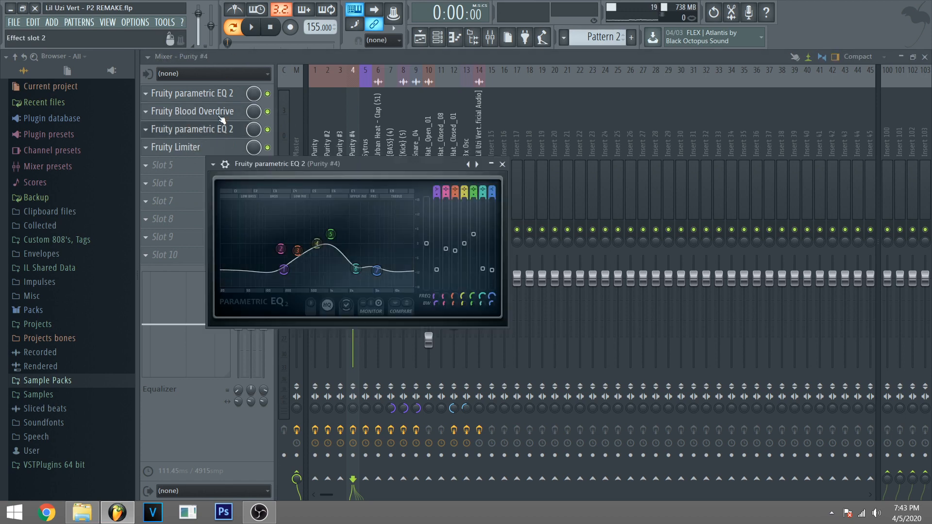
pyautogui.click(189, 150)
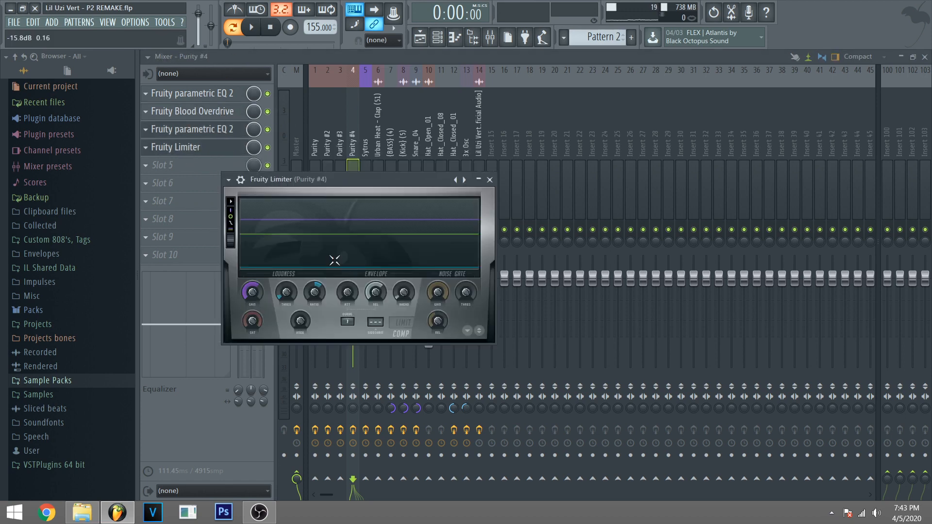
pyautogui.press('Escape')
pyautogui.press('F9')
# - Open Pattern 3 from the playlist, show its Acoustic nylon Sytrus instrument and play the pattern
pyautogui.press('F6')
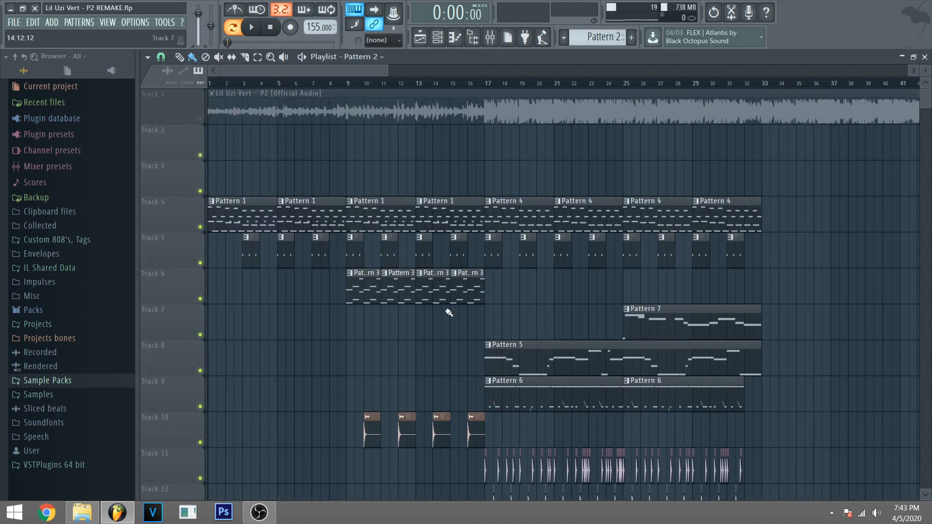
pyautogui.doubleClick(389, 298)
pyautogui.click(266, 152)
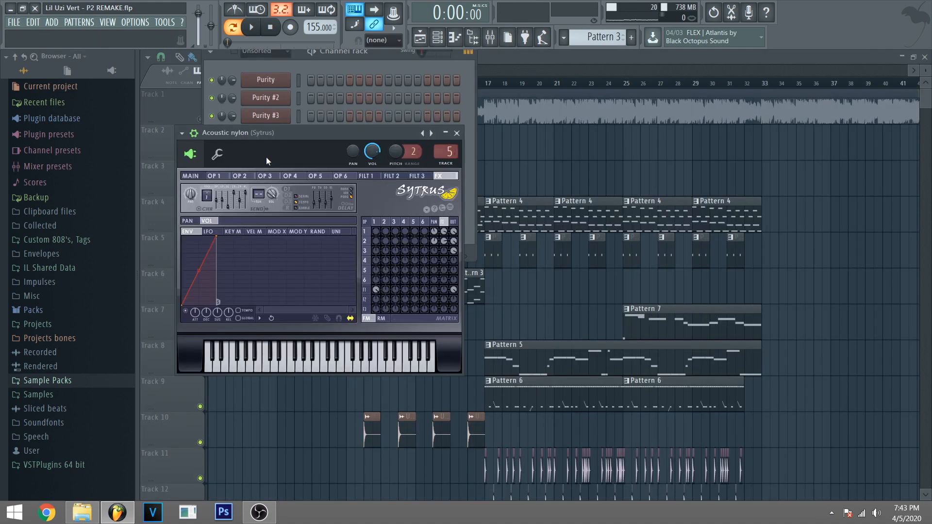
pyautogui.click(266, 68)
pyautogui.press('space')
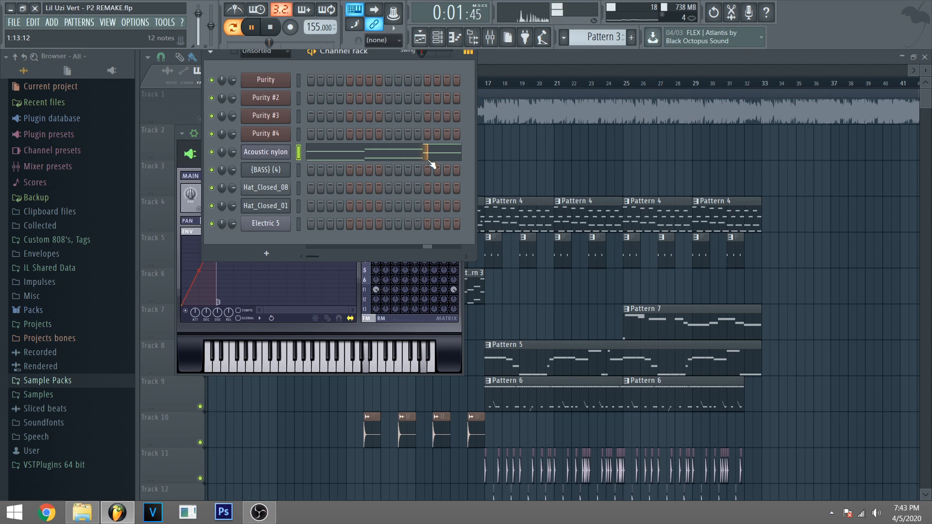
# - Examine Pattern 3's Acoustic nylon notes in the piano roll and stop playback
pyautogui.click(430, 160)
pyautogui.press('space')
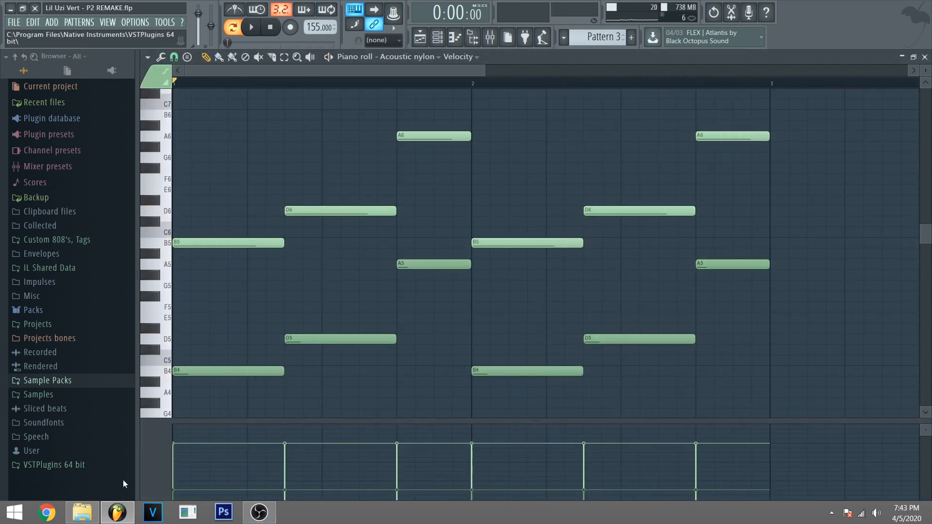
pyautogui.press('F7')
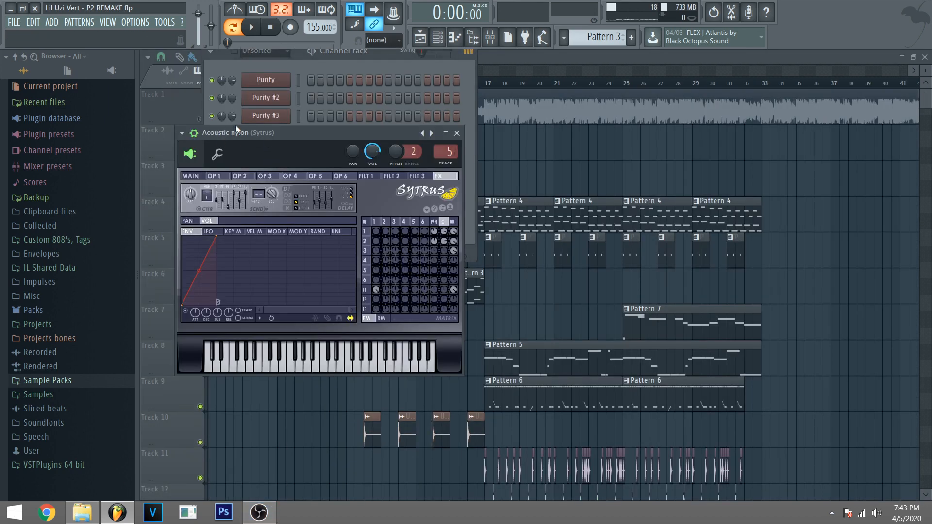
# - Review the effects on the Sytrus mixer track, including the Fruity Limiter settings
pyautogui.click(489, 37)
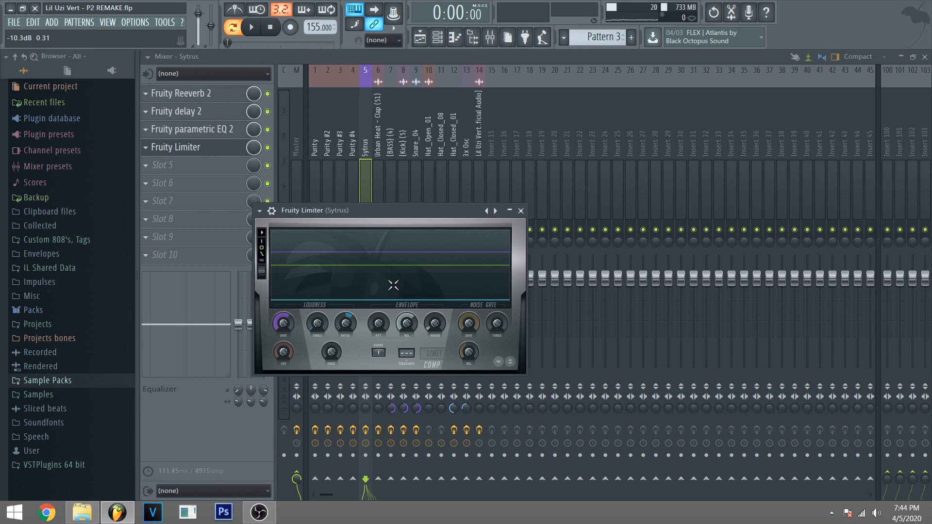
pyautogui.press('F9')
pyautogui.press('F6')
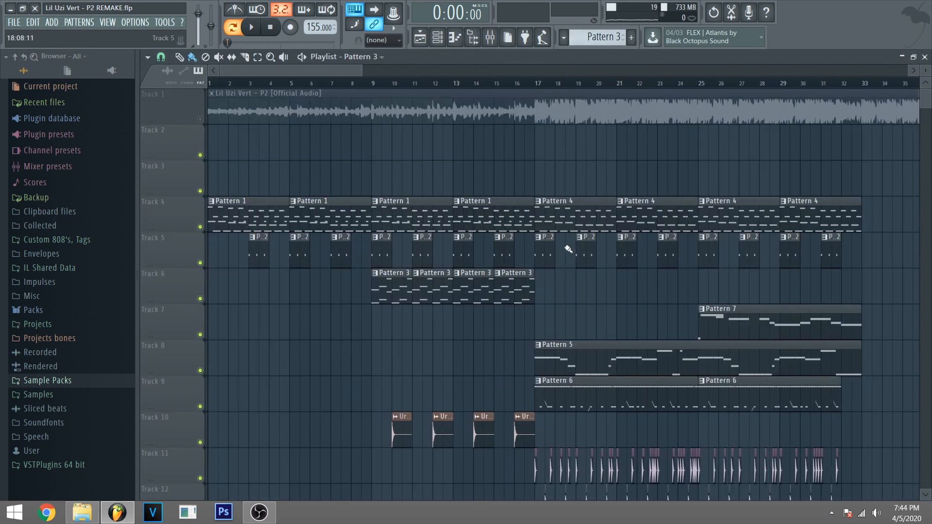
# - Inspect the Urban Heat - Clap (49) sample's settings and its mixer track
pyautogui.scroll(-2, 566, 244)
pyautogui.doubleClick(541, 378)
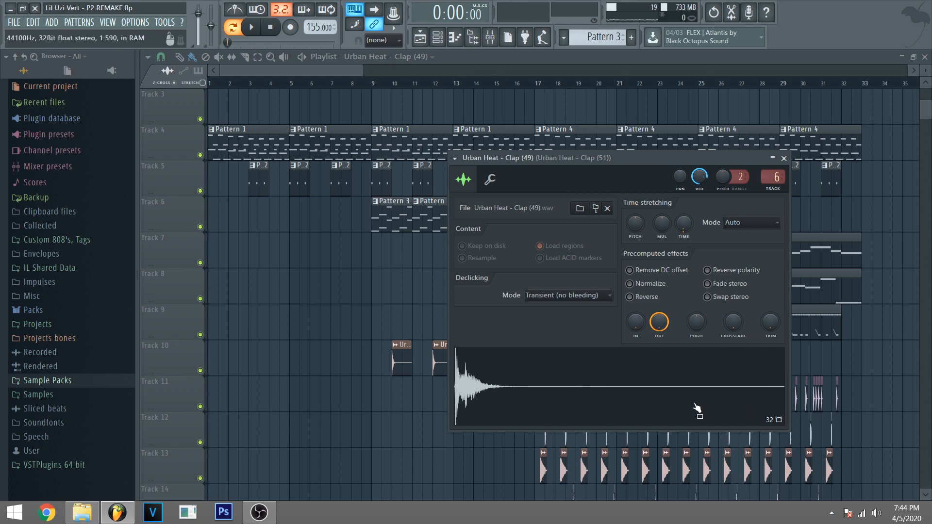
pyautogui.click(503, 192)
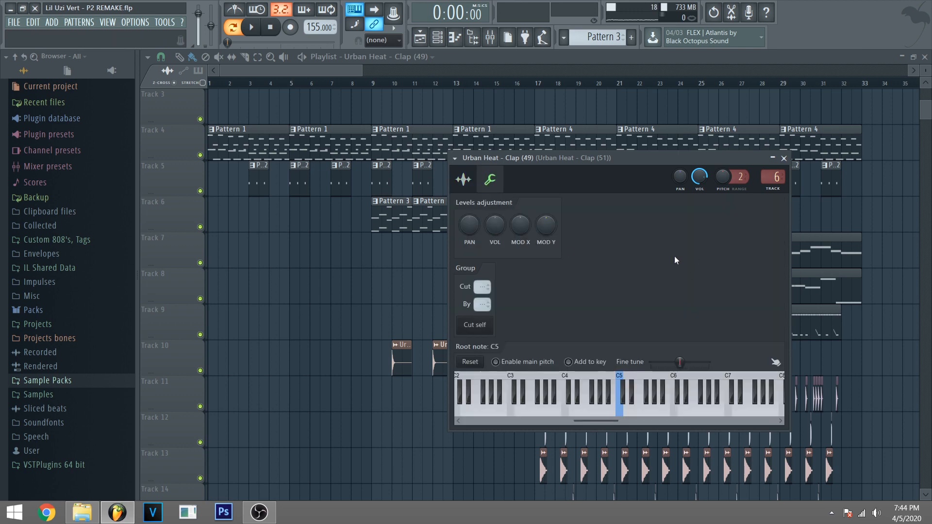
pyautogui.press('F9')
pyautogui.click(214, 111)
pyautogui.press('Escape')
pyautogui.press('F5')
# - Compare the Purity layers used in Pattern 1 and Pattern 4, viewing Pattern 4's Purity notes in the piano roll
pyautogui.scroll(1, 393, 225)
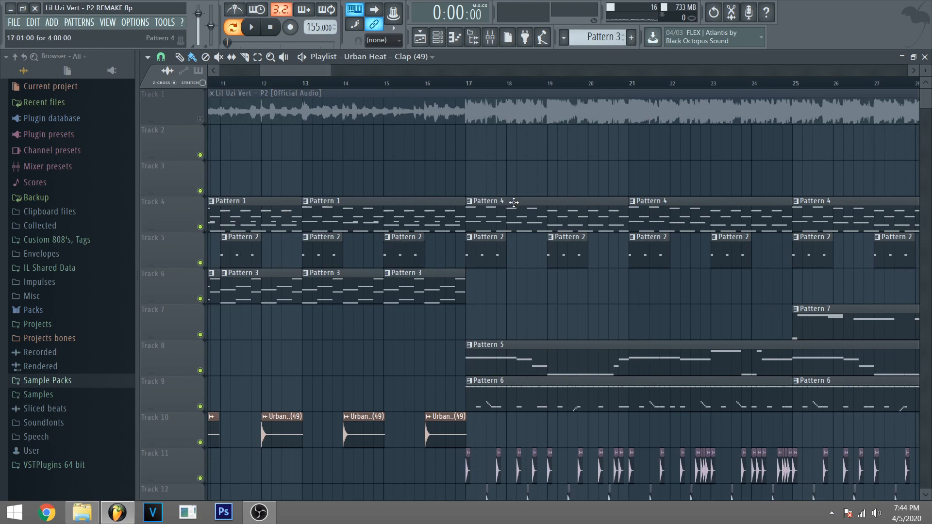
pyautogui.doubleClick(427, 212)
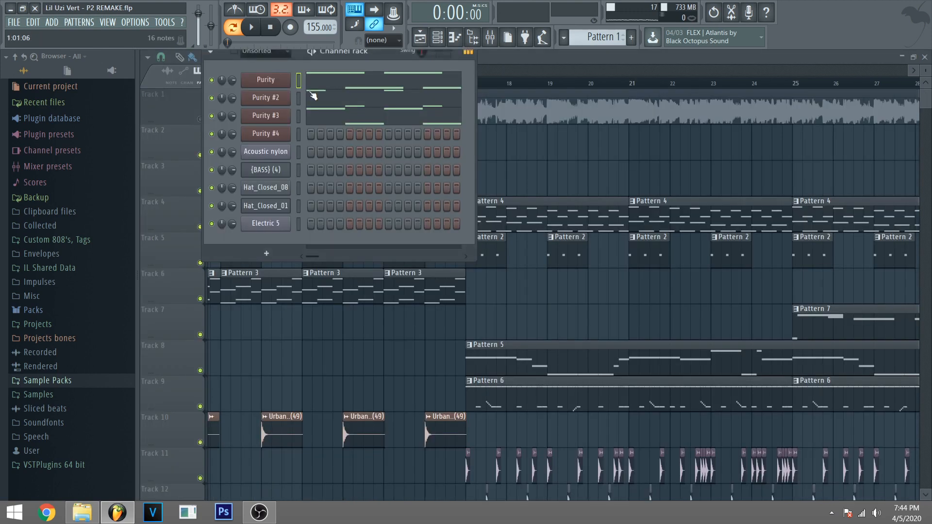
pyautogui.doubleClick(558, 212)
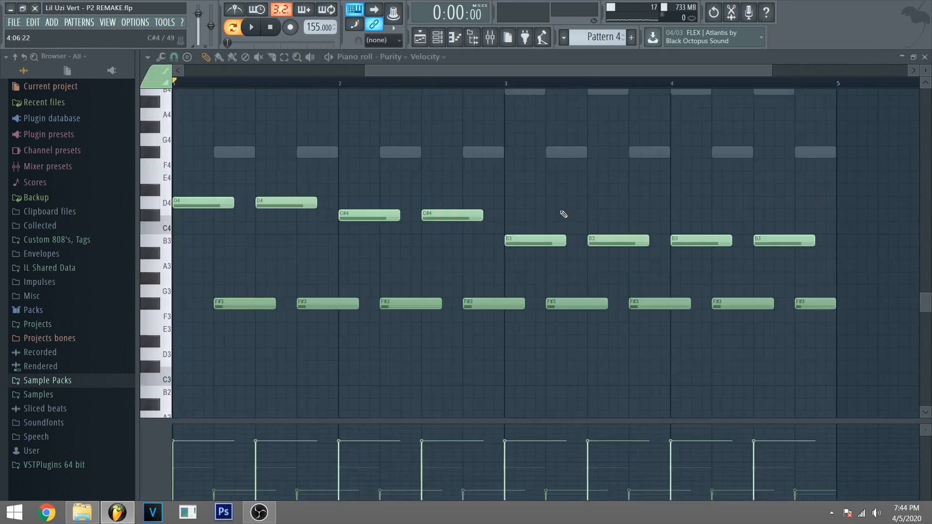
pyautogui.press('Escape')
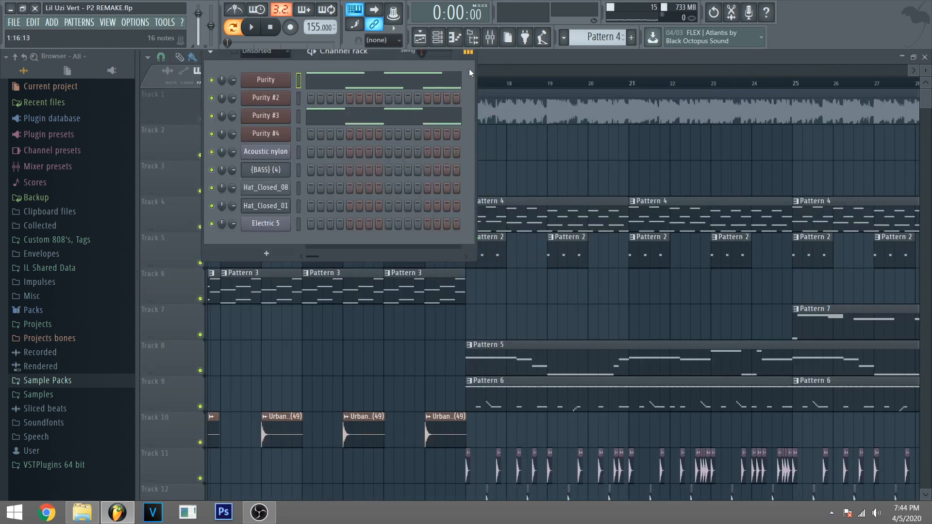
pyautogui.click(490, 68)
# - Open Pattern 5 from the playlist and show the sampler settings of its {BASS} (4) channel
pyautogui.scroll(-3, 490, 68)
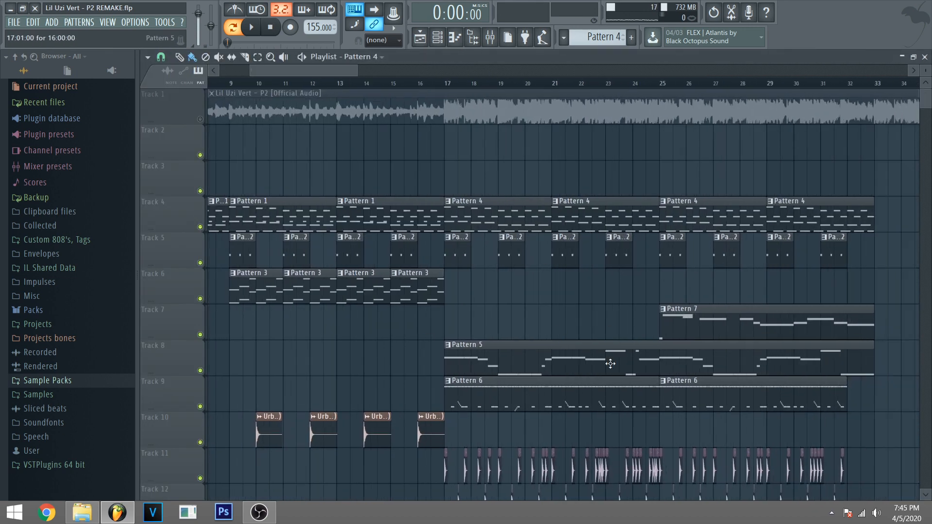
pyautogui.scroll(-3, 546, 386)
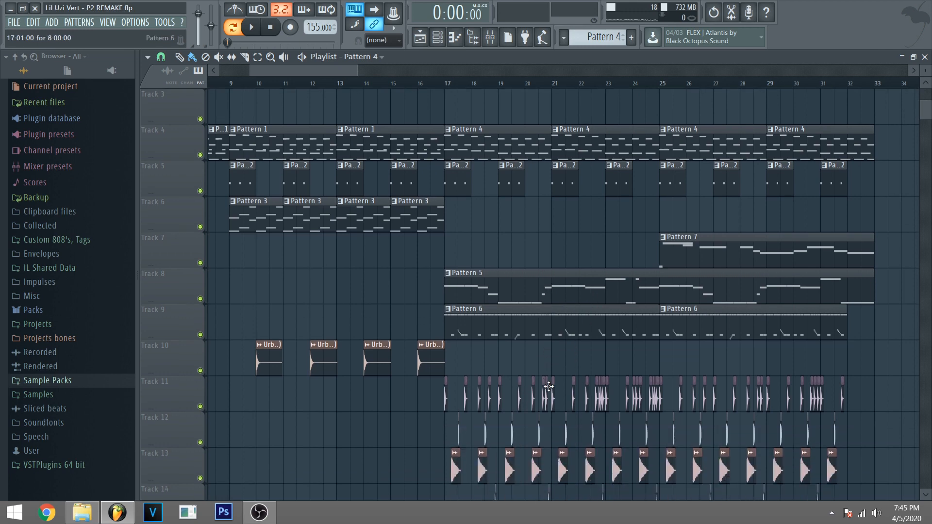
pyautogui.doubleClick(523, 238)
pyautogui.press('F6')
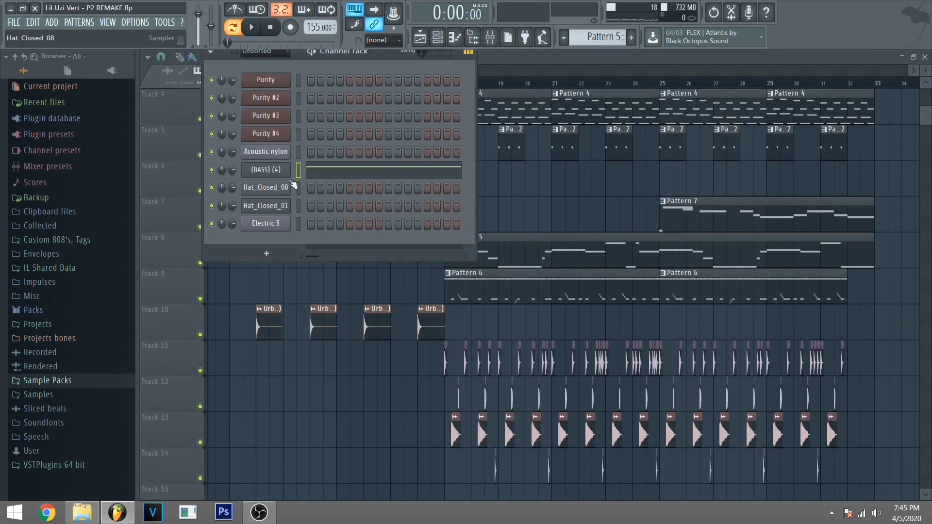
pyautogui.click(374, 176)
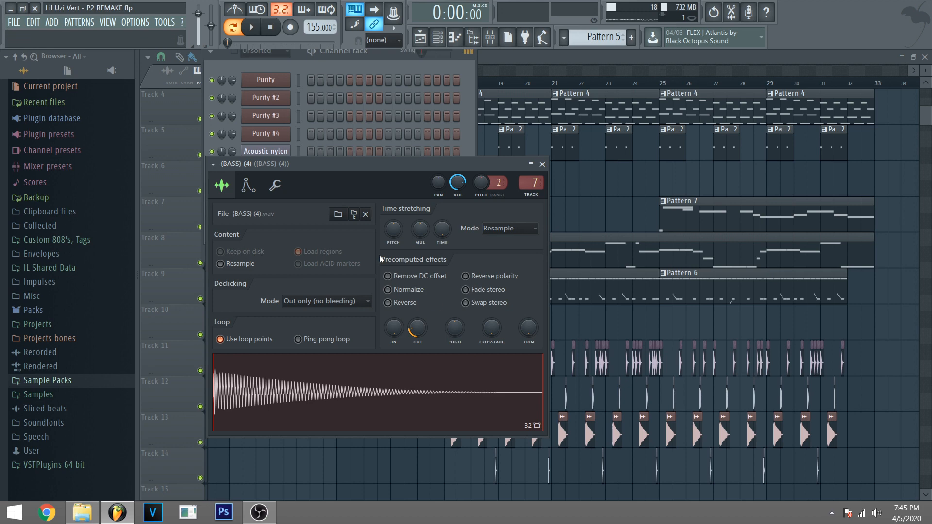
# - Compare the {BASS} (4) channel's sample settings with its volume envelope
pyautogui.click(247, 185)
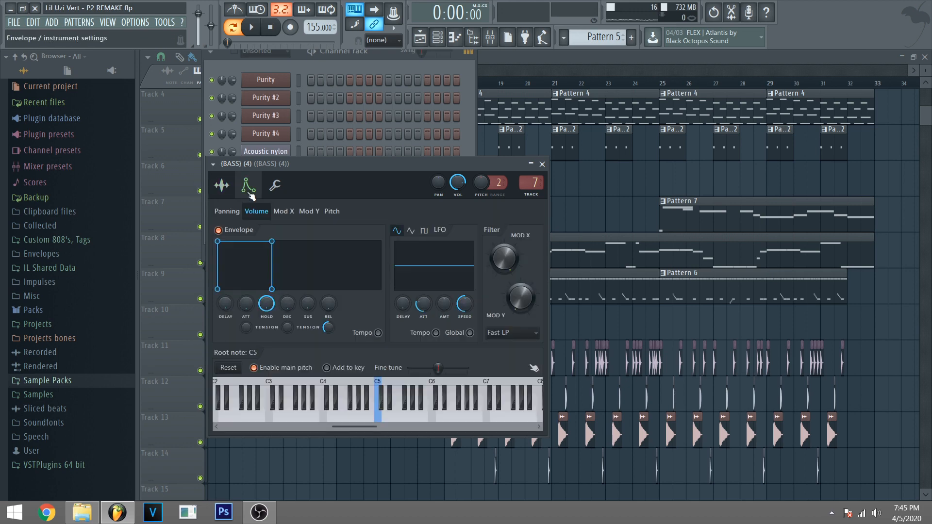
pyautogui.click(221, 185)
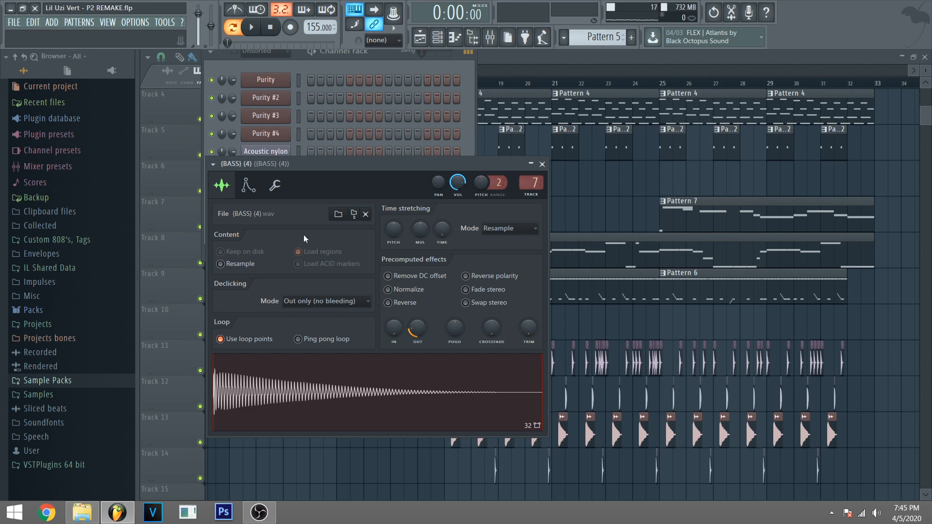
pyautogui.click(248, 185)
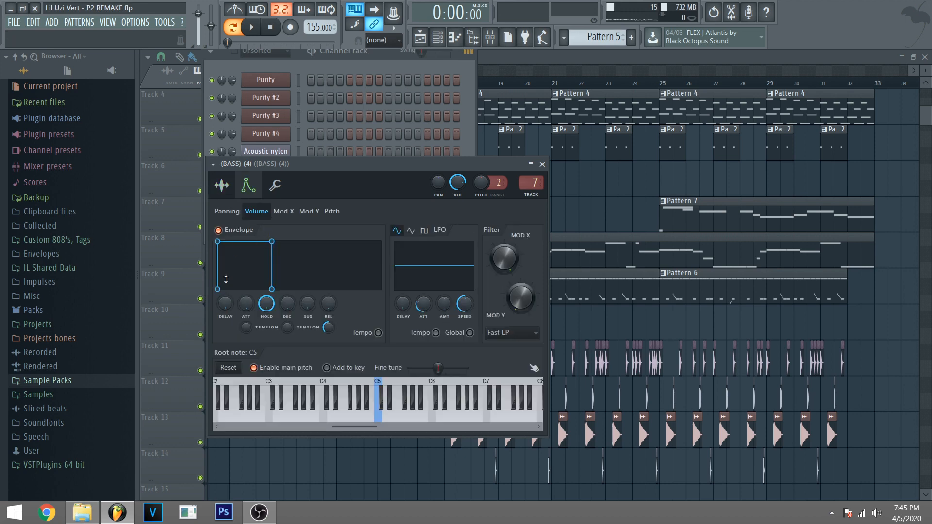
# - Review the effects on the {BASS} (4) mixer track, including Fruity Blood Overdrive and Fruity Parametric EQ 2
pyautogui.click(490, 37)
pyautogui.click(210, 97)
pyautogui.click(210, 96)
pyautogui.click(213, 130)
pyautogui.click(214, 130)
pyautogui.click(215, 130)
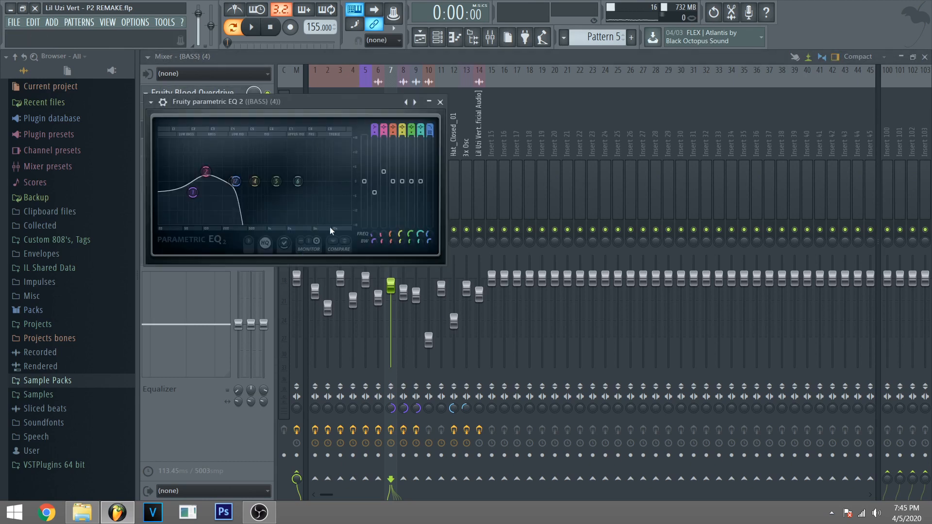
pyautogui.press('F9')
pyautogui.click(522, 72)
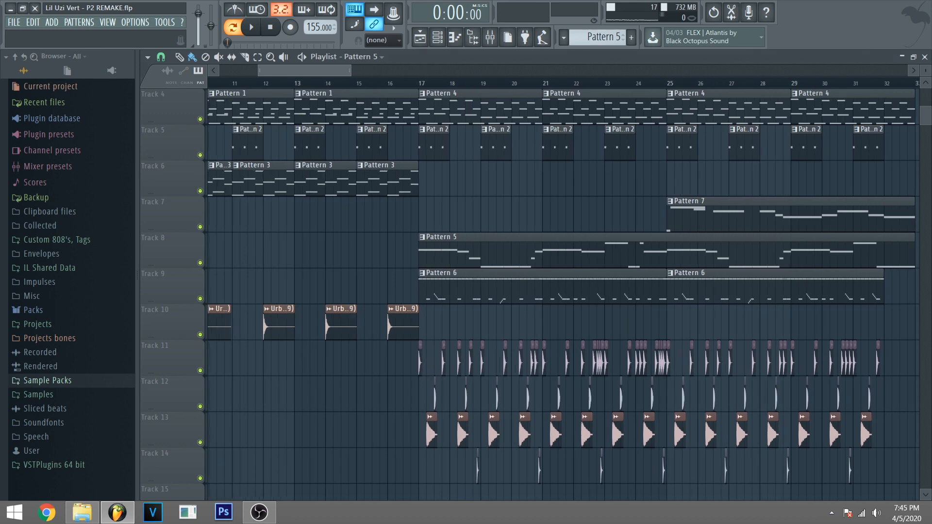
# - Open Pattern 6 from the playlist and inspect Hat_Closed_08's sample settings, envelope and mixer track equalizer
pyautogui.click(460, 275)
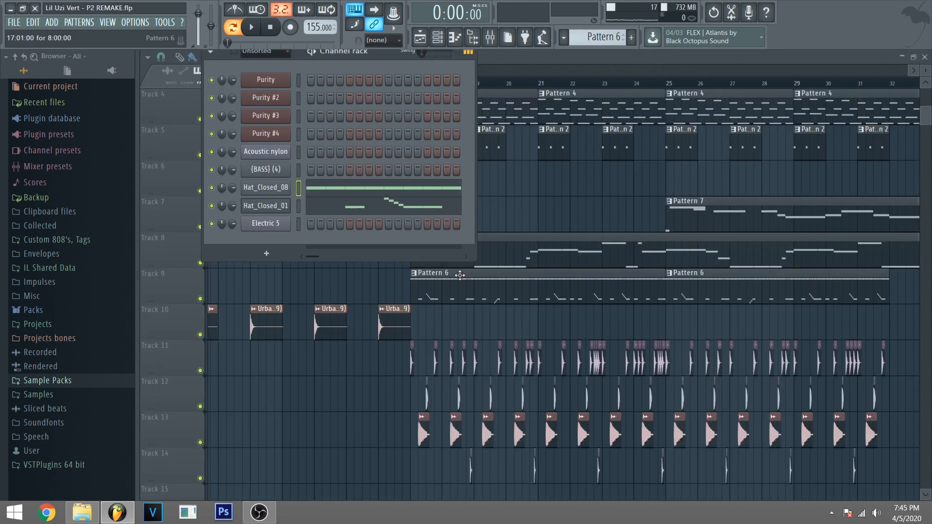
pyautogui.scroll(3, 626, 252)
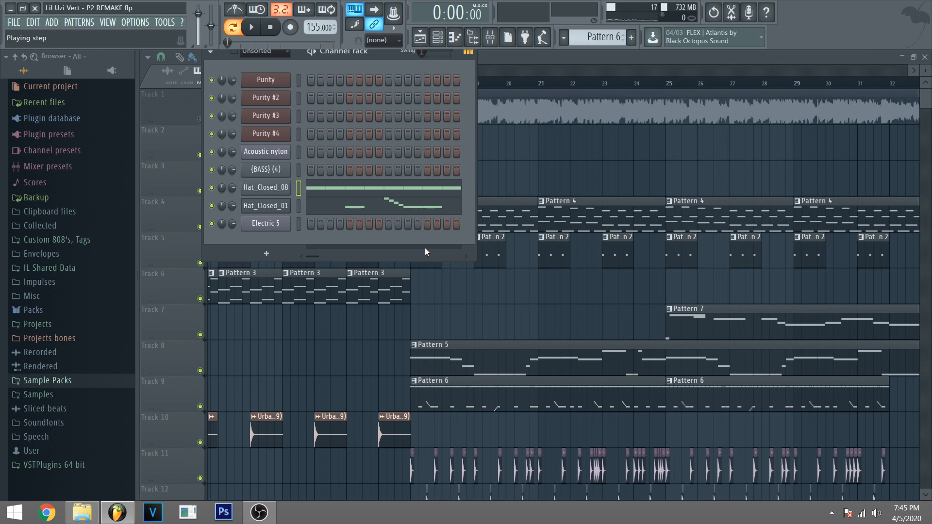
pyautogui.click(264, 186)
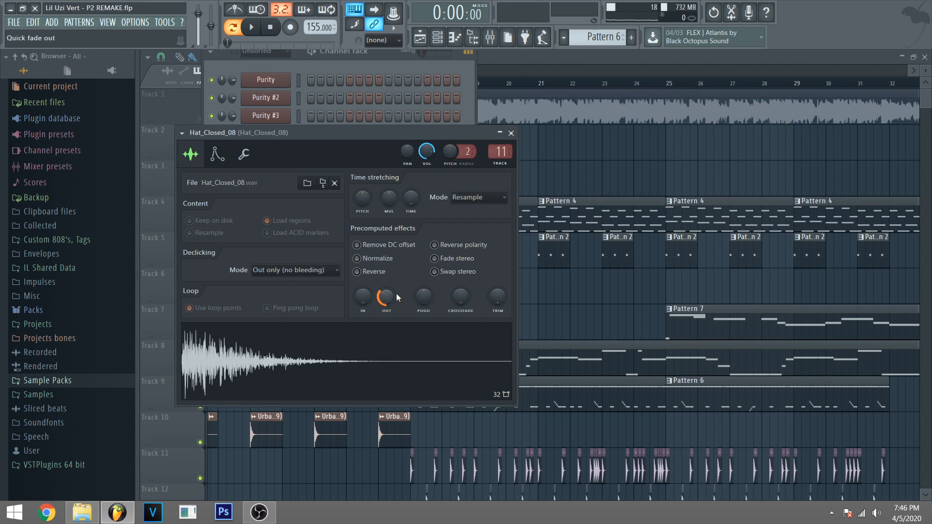
pyautogui.click(244, 154)
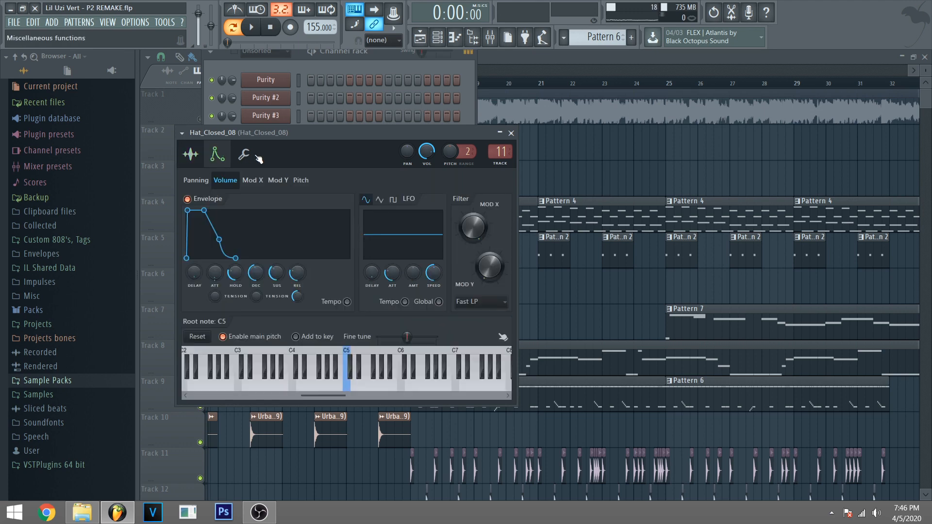
pyautogui.click(217, 154)
pyautogui.click(191, 154)
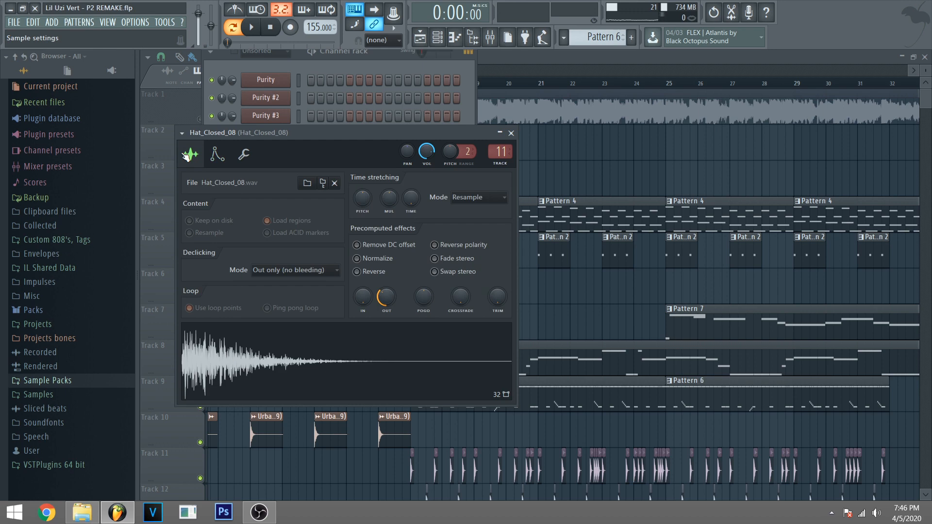
pyautogui.click(490, 37)
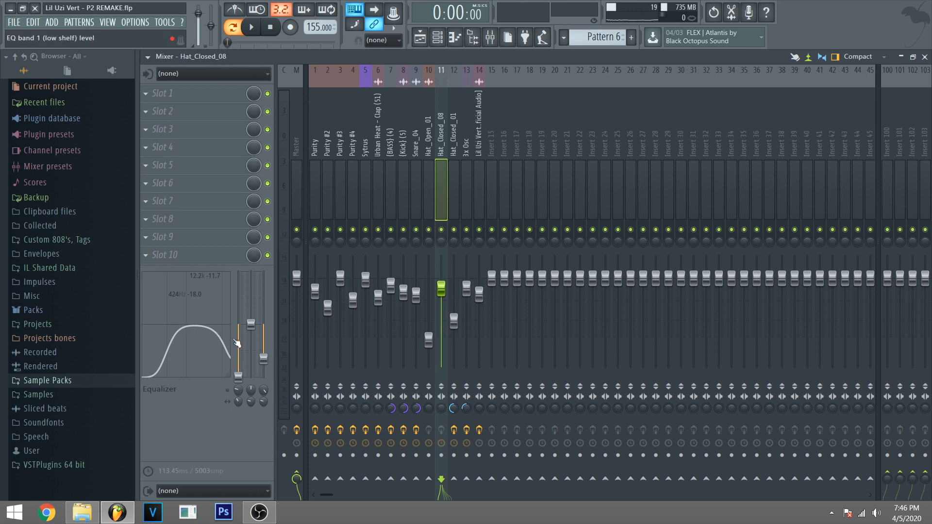
pyautogui.press('F9')
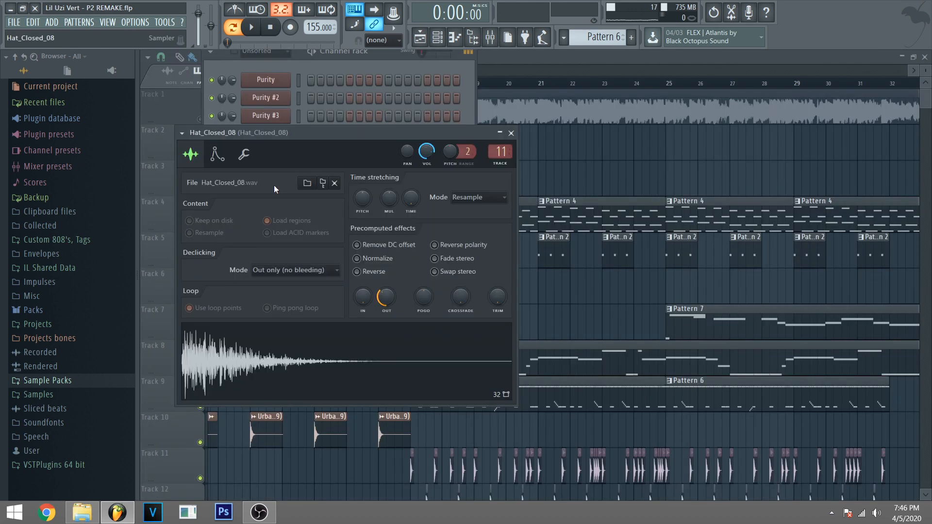
# - Show the Hat_Closed_01 channel's sample settings and view its Pattern 6 notes in the piano roll
pyautogui.click(274, 185)
pyautogui.click(274, 209)
pyautogui.click(558, 390)
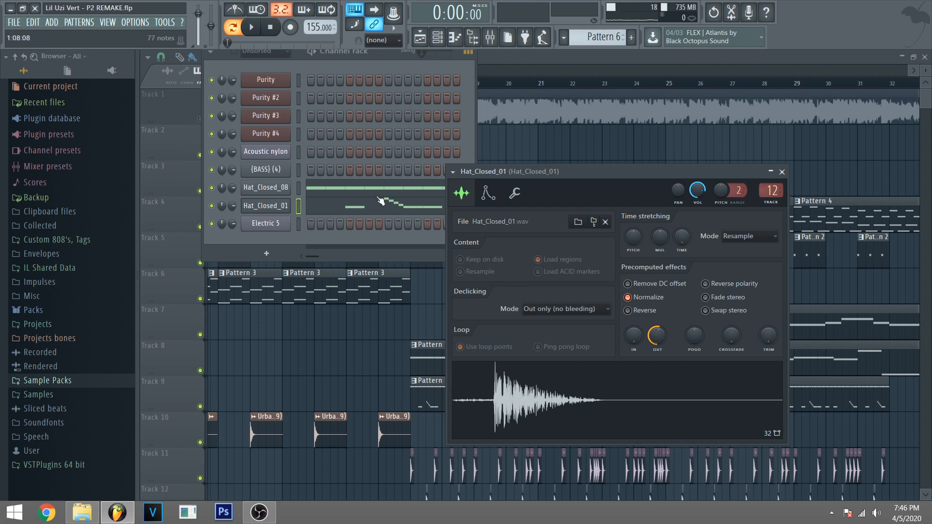
pyautogui.click(441, 209)
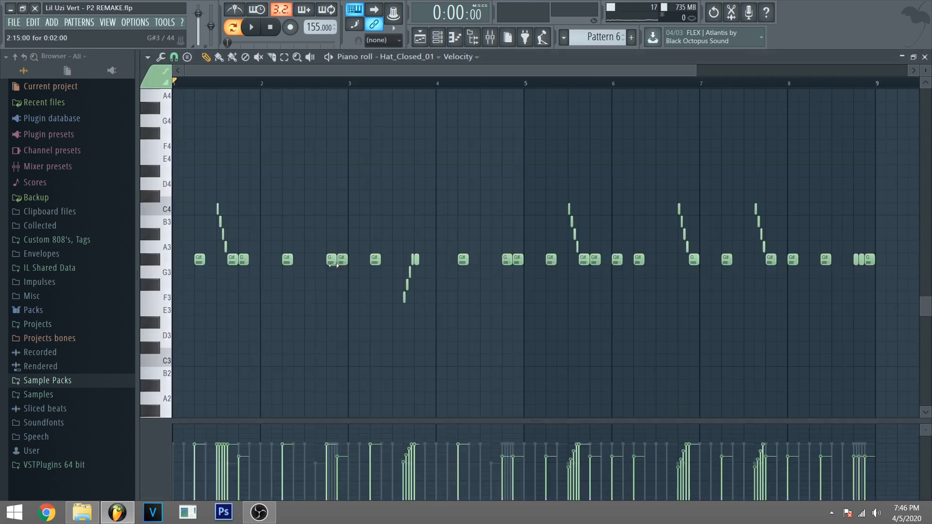
pyautogui.scroll(5, 223, 134)
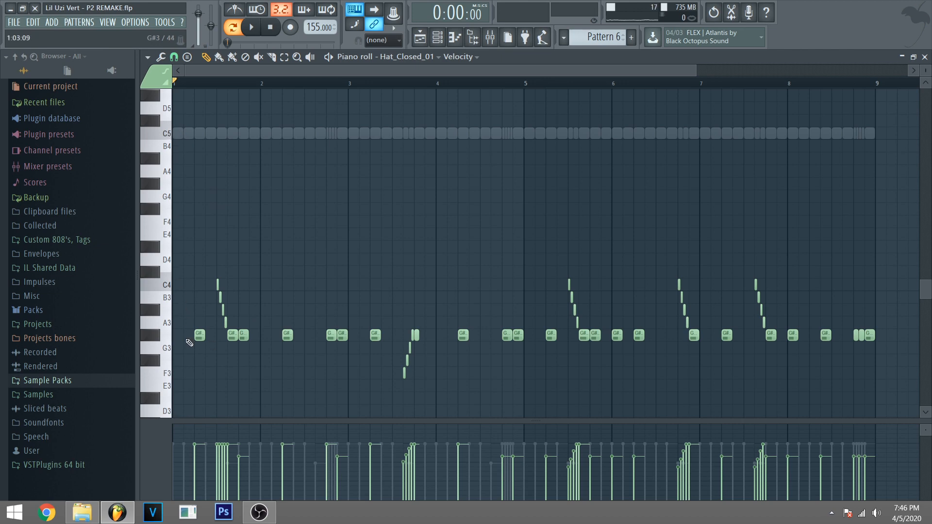
pyautogui.press('F7')
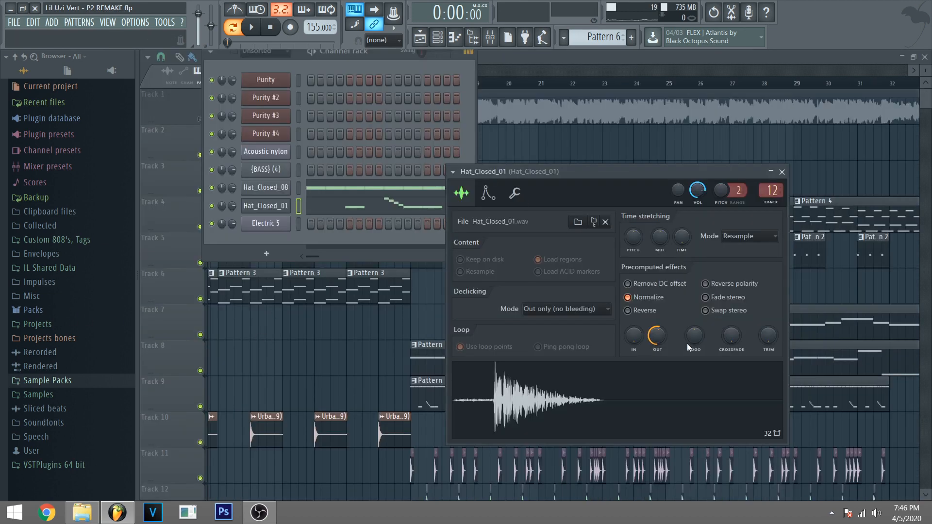
# - Look through Hat_Closed_01's envelope and miscellaneous settings, ending on its sample settings
pyautogui.click(488, 193)
pyautogui.click(514, 193)
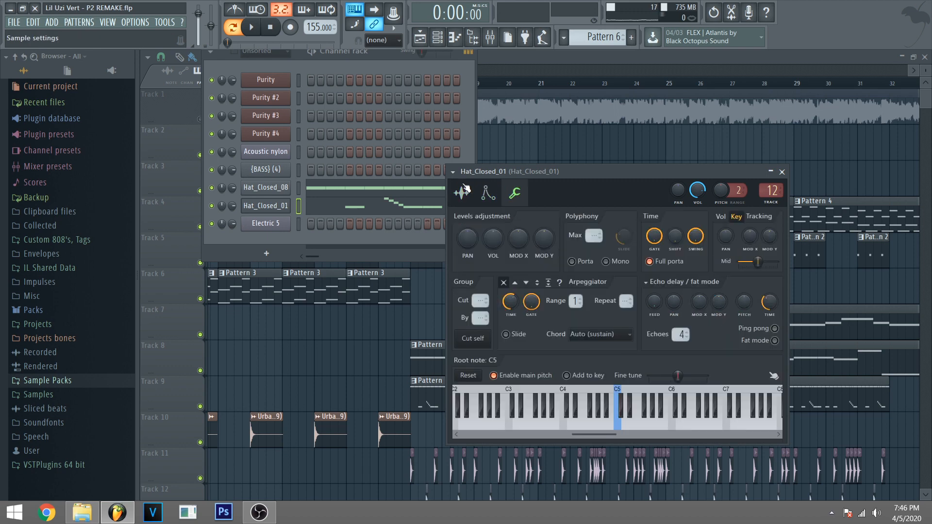
pyautogui.click(461, 193)
# - Review the Fruity Parametric EQ 2 and Fruity Flangus effects on the Hat_Closed_01 mixer track
pyautogui.click(490, 37)
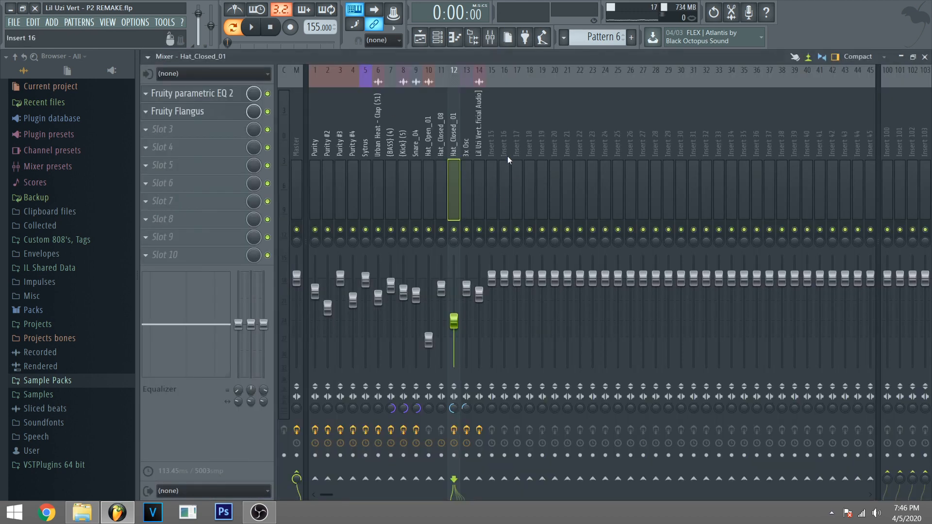
pyautogui.click(203, 96)
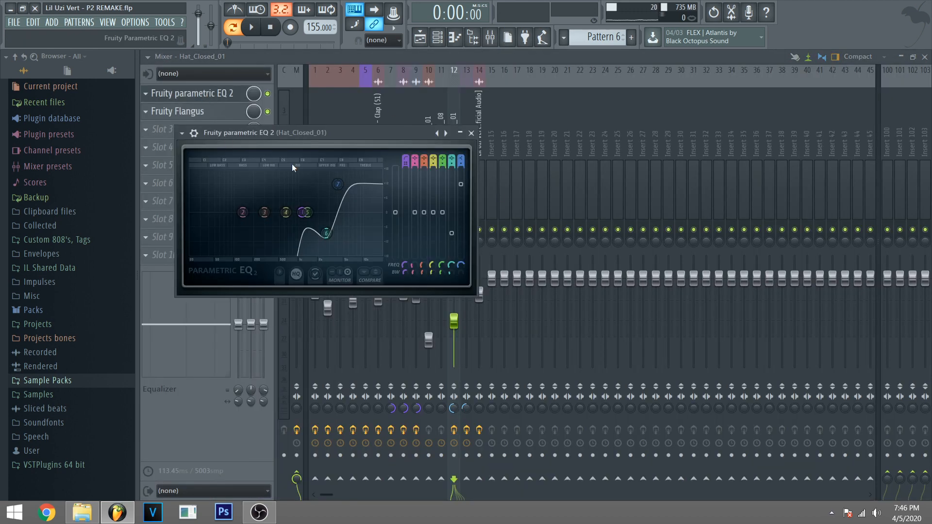
pyautogui.click(194, 94)
pyautogui.click(167, 114)
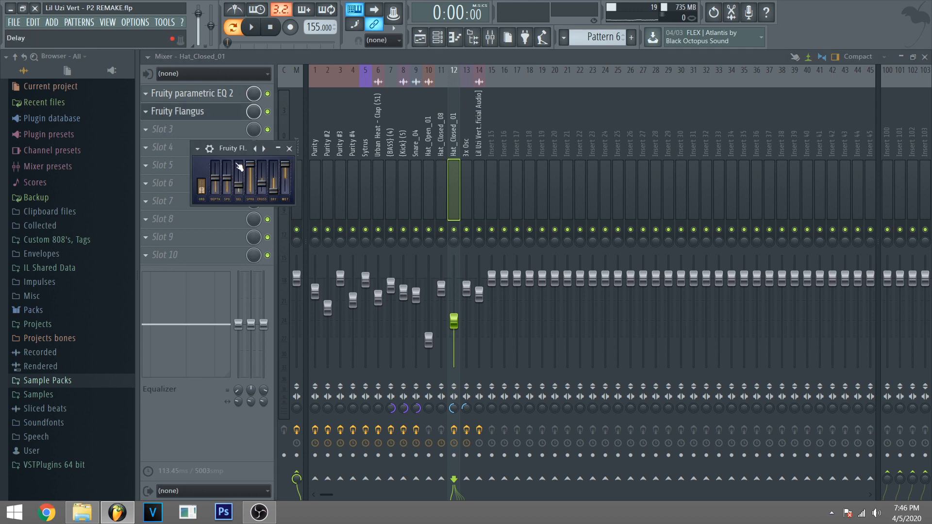
pyautogui.press('F9')
# - Inspect the (Kick) (5) sample's settings from the playlist and the first effect on its mixer track
pyautogui.scroll(-5, 488, 277)
pyautogui.click(437, 410)
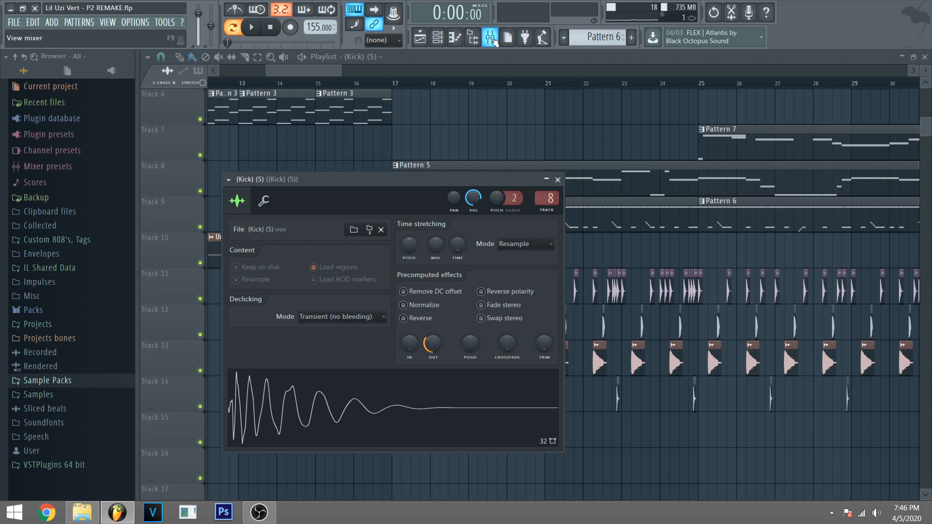
pyautogui.click(491, 38)
pyautogui.click(221, 94)
pyautogui.click(221, 94)
pyautogui.press('F9')
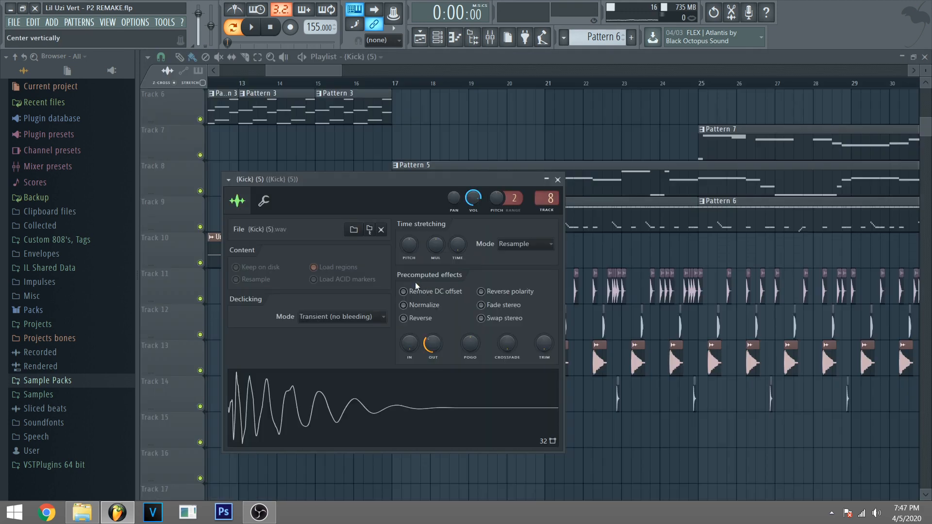
pyautogui.click(554, 179)
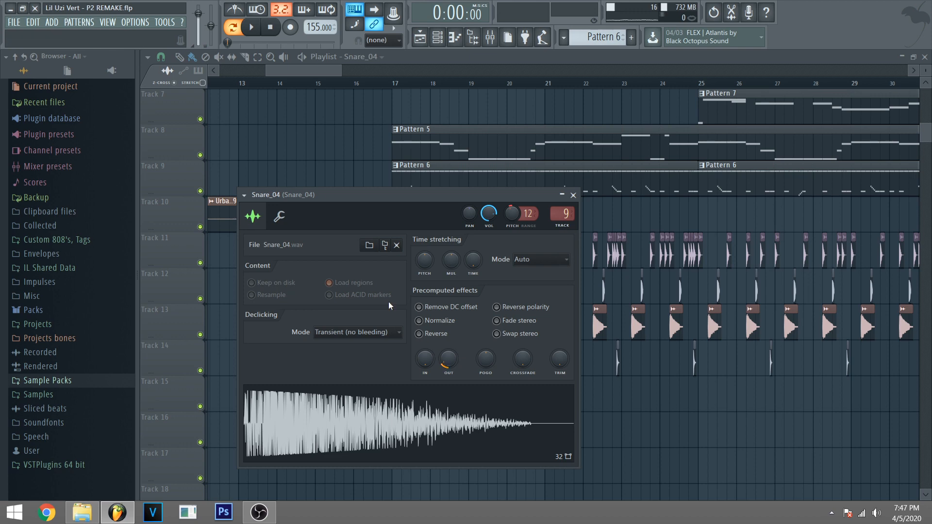
# - Inspect Snare_04's miscellaneous settings and the Fruity Parametric EQ 2 on its mixer track
pyautogui.click(280, 216)
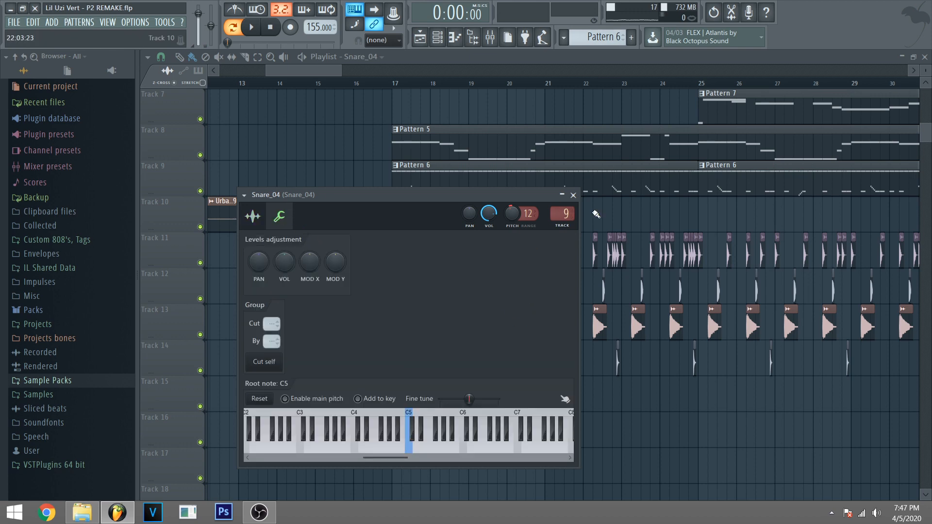
pyautogui.doubleClick(561, 214)
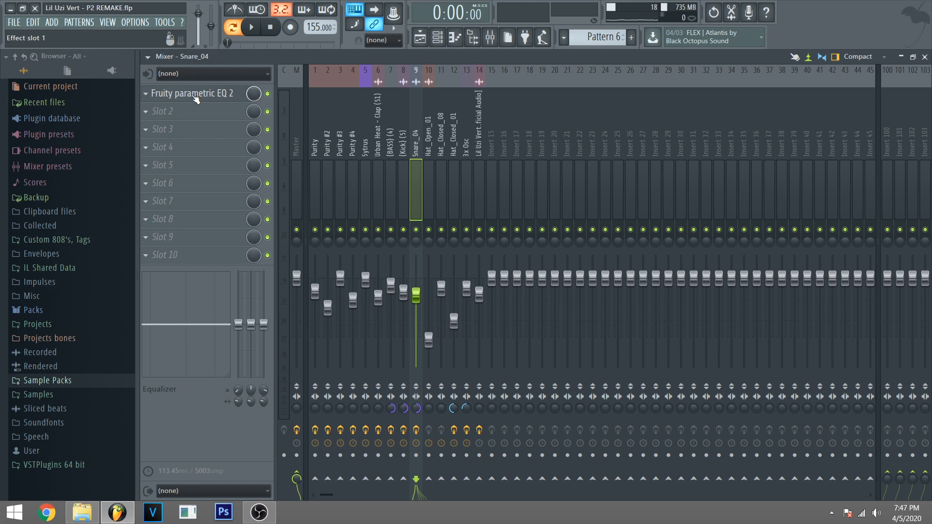
pyautogui.click(194, 93)
pyautogui.press('Escape')
pyautogui.press('Escape')
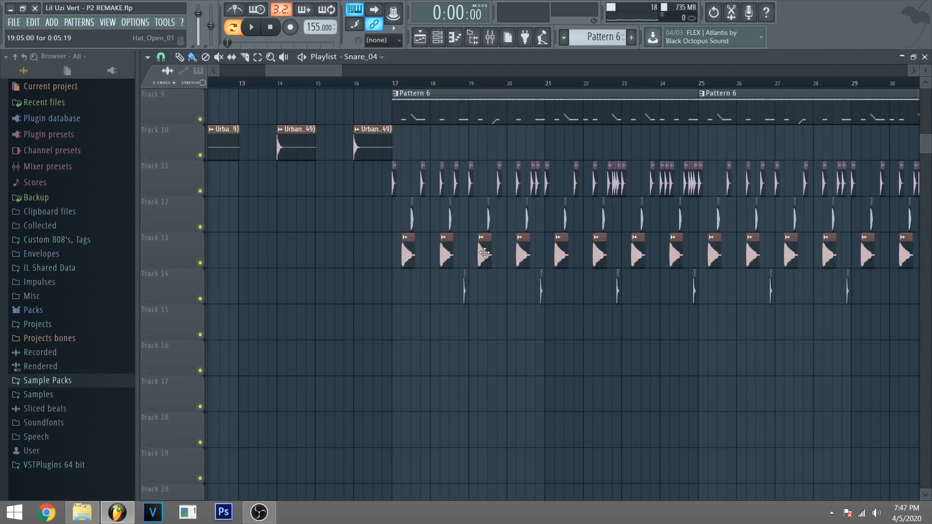
# - Inspect the Hat_Open_01 sample's settings and the equalizer on its mixer track
pyautogui.doubleClick(484, 252)
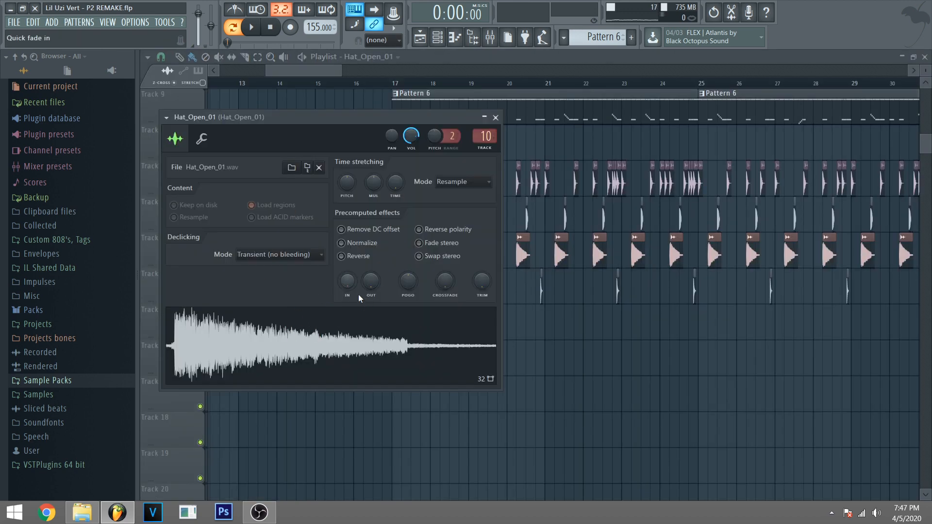
pyautogui.click(485, 136)
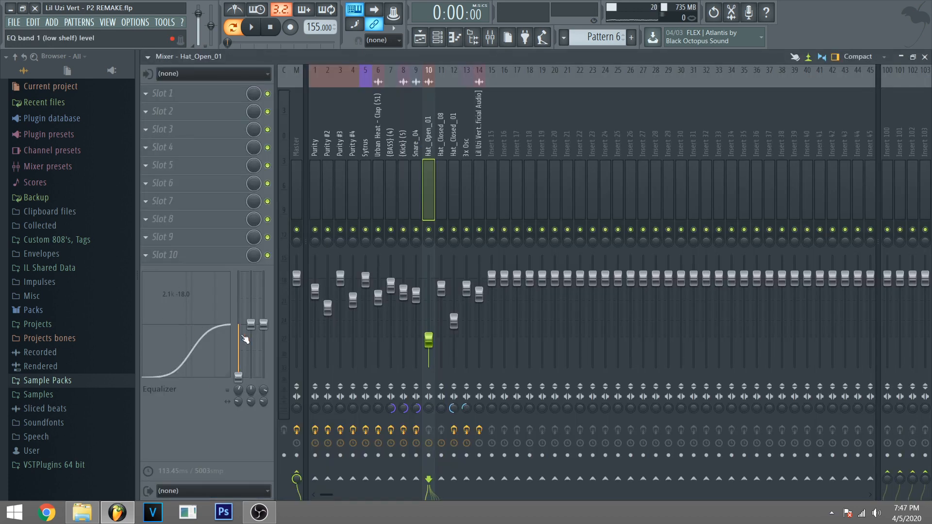
pyautogui.press('F9')
# - Inspect the Snare_01 sample's settings and the Fruity Parametric EQ 2 on the Snare_04 mixer track it uses
pyautogui.doubleClick(541, 291)
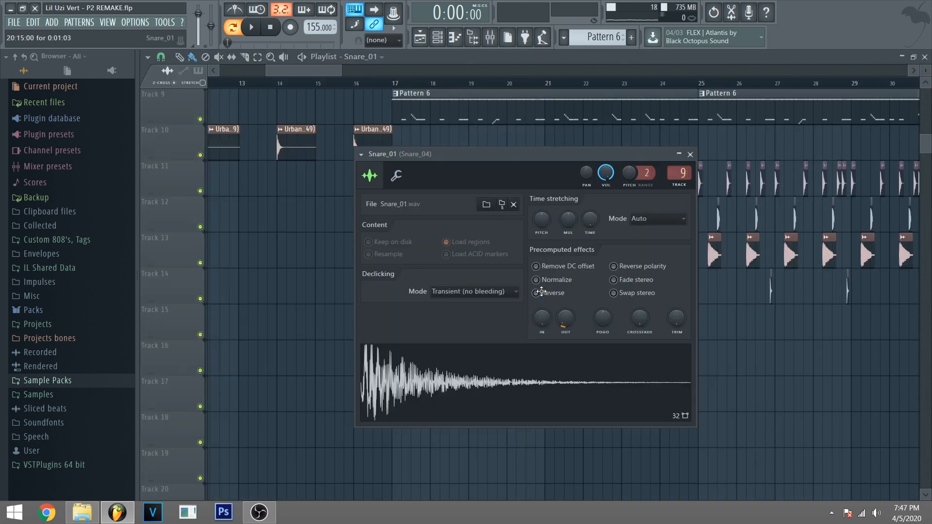
pyautogui.click(488, 390)
pyautogui.scroll(2, 490, 392)
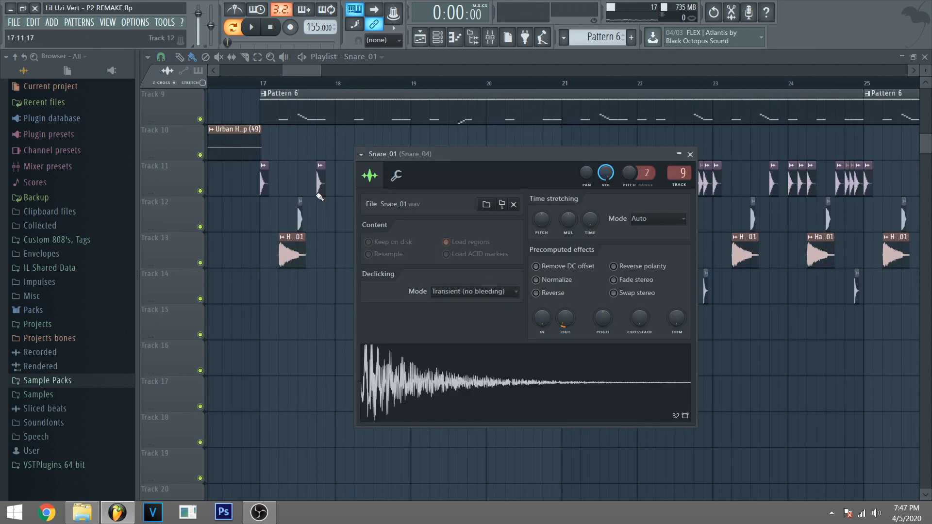
pyautogui.click(396, 176)
pyautogui.click(489, 39)
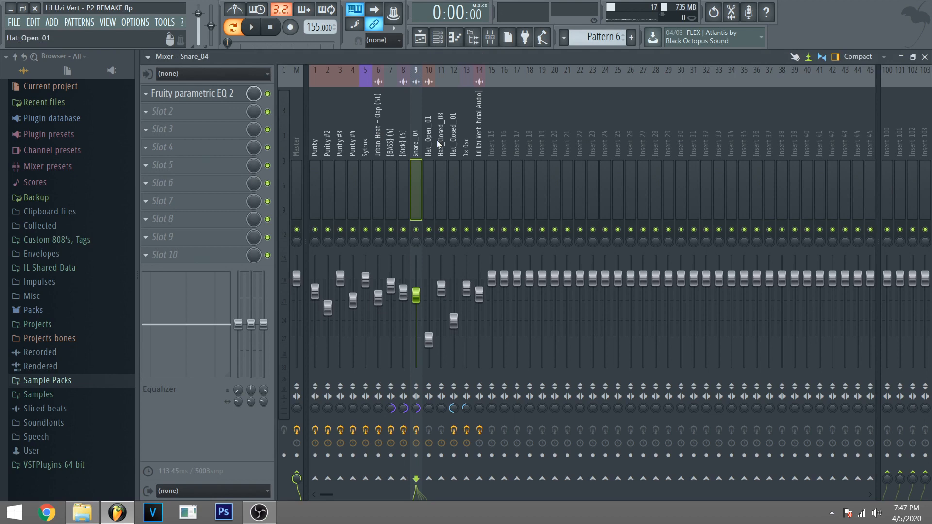
pyautogui.click(211, 95)
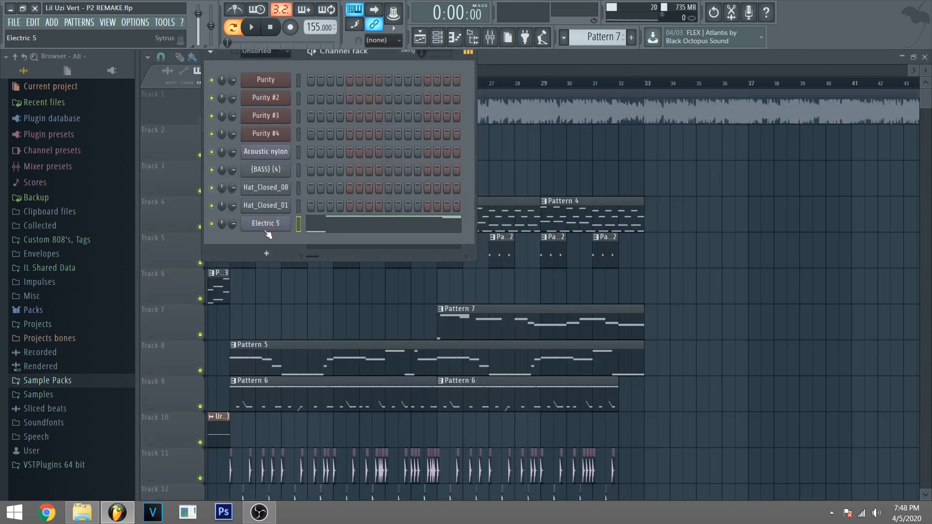
# - Check the Electric 5 channel of Pattern 7 and view its notes in the piano roll
pyautogui.click(266, 233)
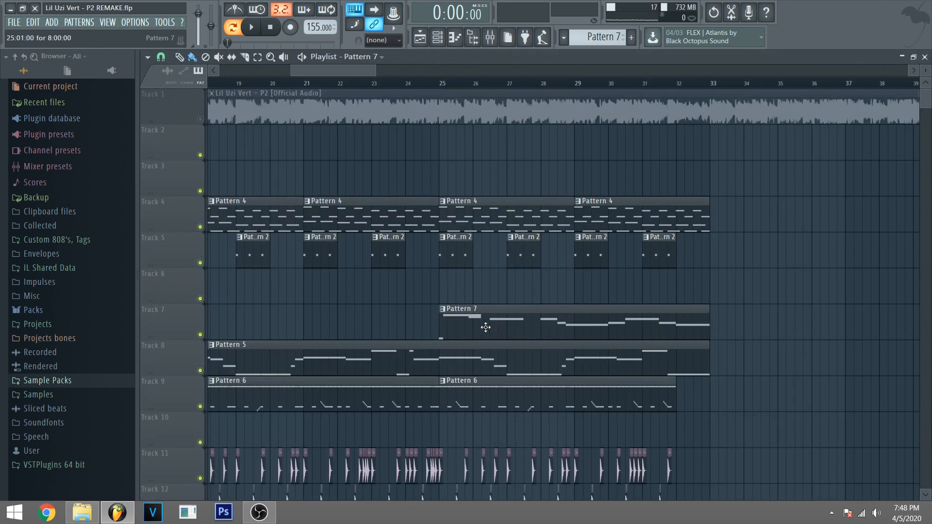
pyautogui.doubleClick(475, 323)
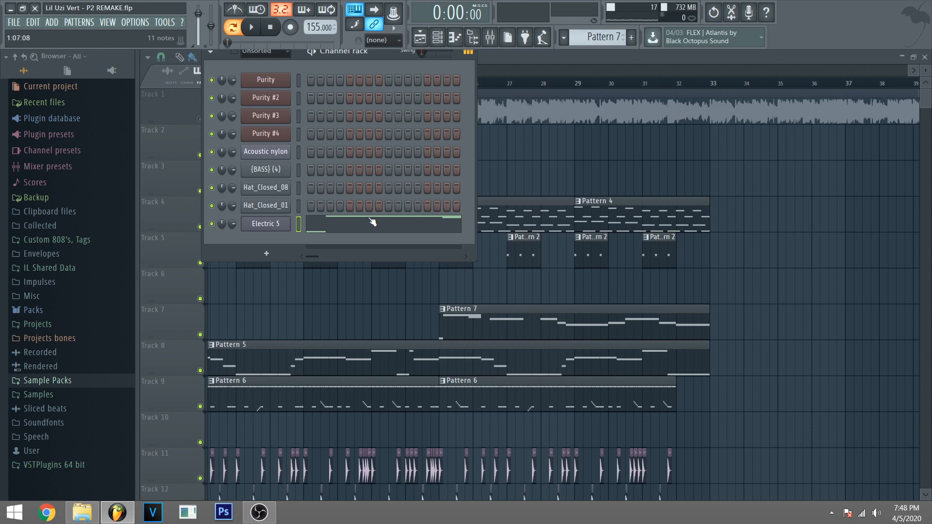
pyautogui.click(372, 222)
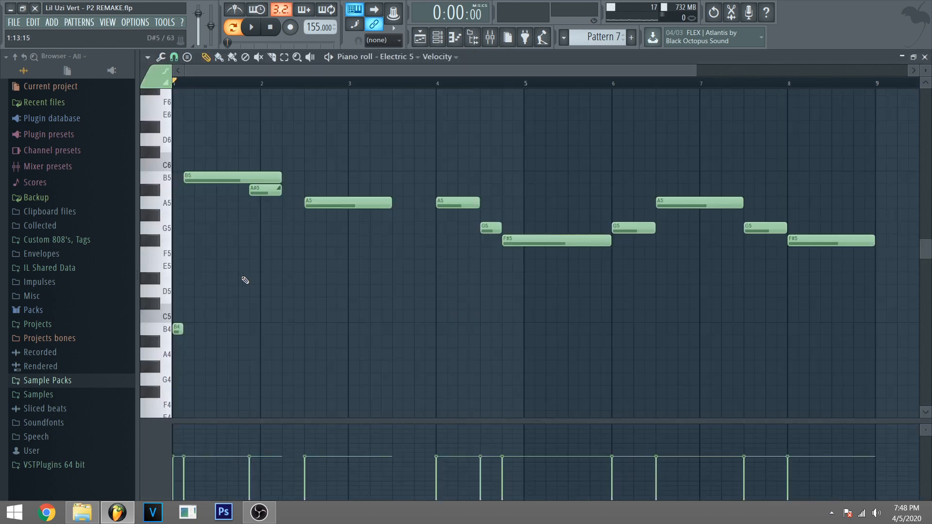
# - Look over the Electric 5 notes in the piano roll and inspect the channel's Sytrus FX settings
pyautogui.scroll(3, 358, 345)
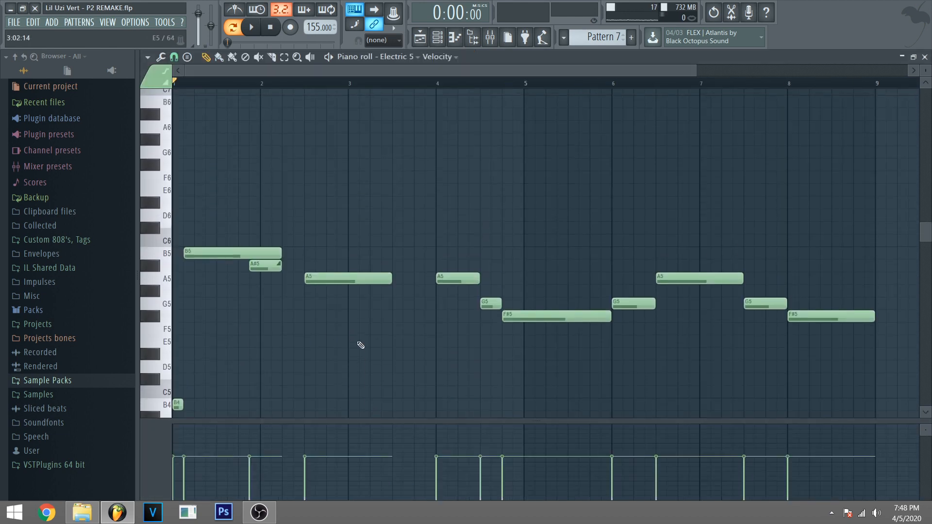
pyautogui.press('F7')
pyautogui.click(268, 224)
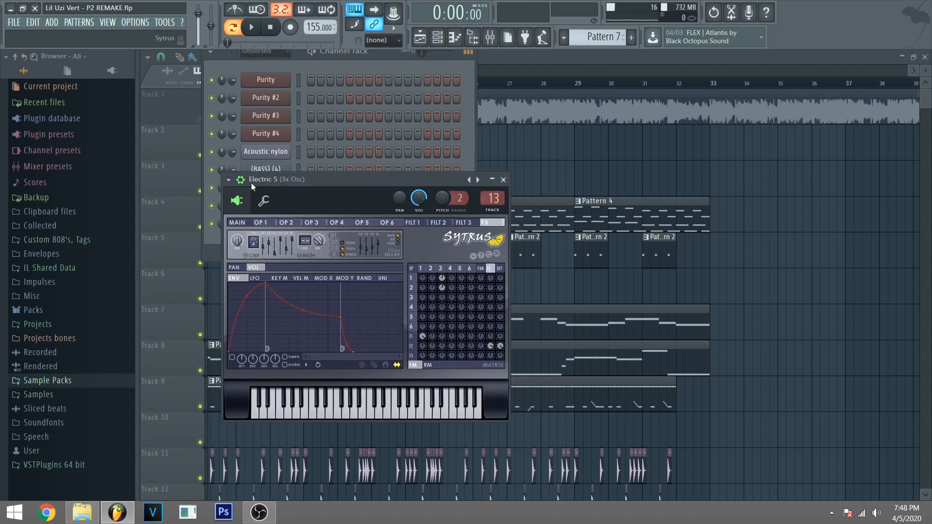
pyautogui.click(503, 179)
pyautogui.click(286, 225)
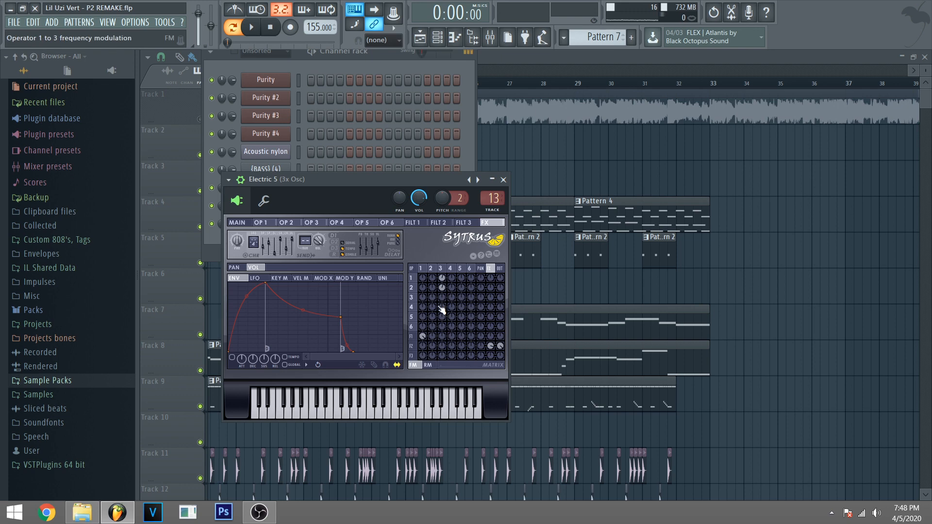
# - Bypass all six effects on the 3x Osc mixer track and play Pattern 7 dry
pyautogui.click(489, 37)
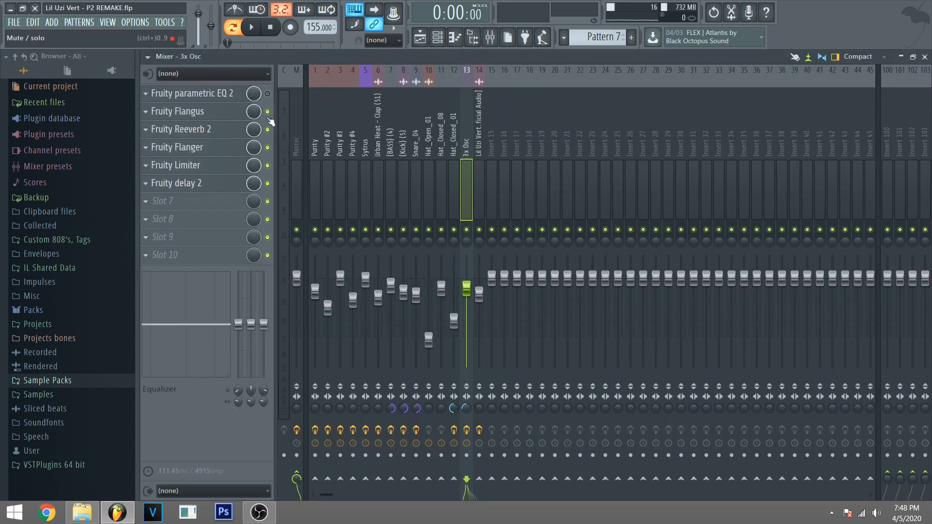
pyautogui.moveTo(272, 135); pyautogui.dragTo(271, 185)
pyautogui.click(253, 28)
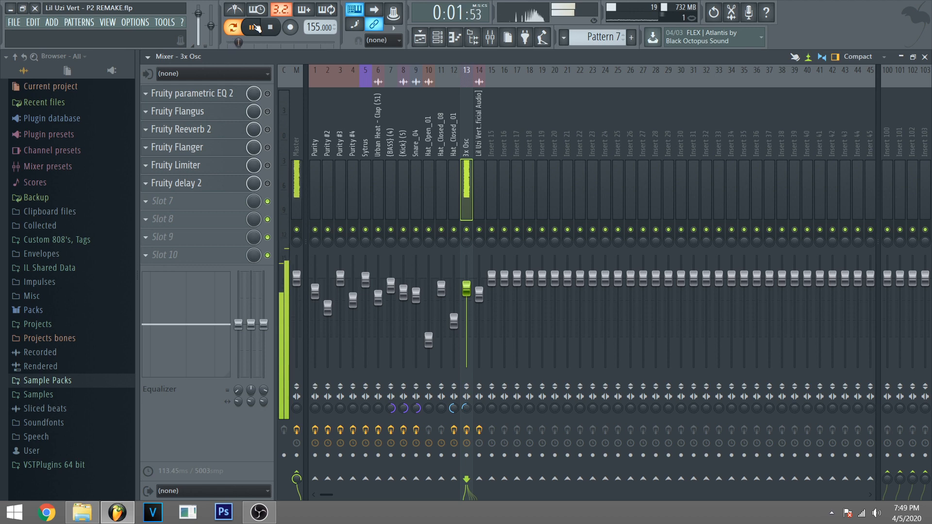
pyautogui.press('space')
# - Inspect the Parametric EQ 2, Flangus, Reeverb 2 and Flanger on the 3x Osc track, re-enabling each effect
pyautogui.click(214, 94)
pyautogui.click(214, 94)
pyautogui.click(218, 113)
pyautogui.click(218, 119)
pyautogui.click(213, 129)
pyautogui.click(214, 129)
pyautogui.click(267, 130)
pyautogui.click(213, 147)
pyautogui.click(267, 147)
pyautogui.click(214, 147)
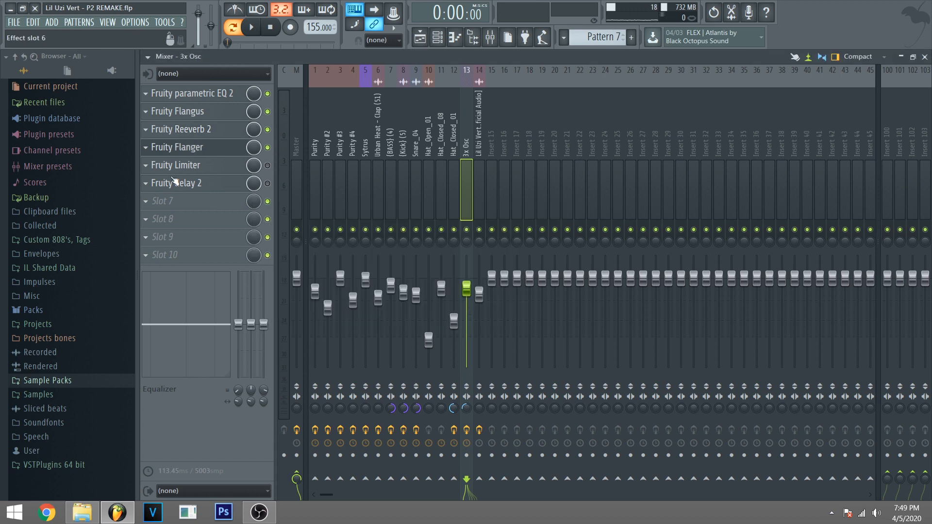
# - Inspect and re-enable the Fruity Limiter and Fruity Delay 2 on the 3x Osc track, and play the pattern with all effects
pyautogui.click(199, 165)
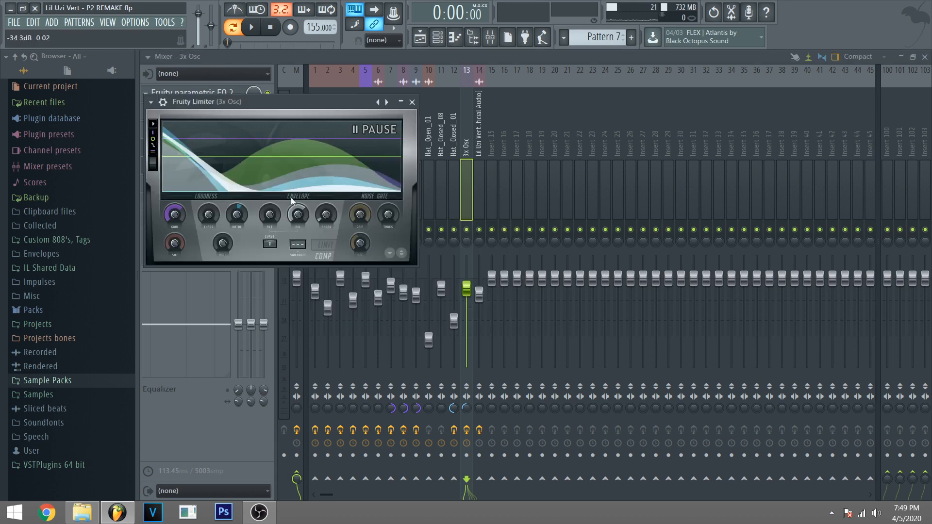
pyautogui.click(213, 165)
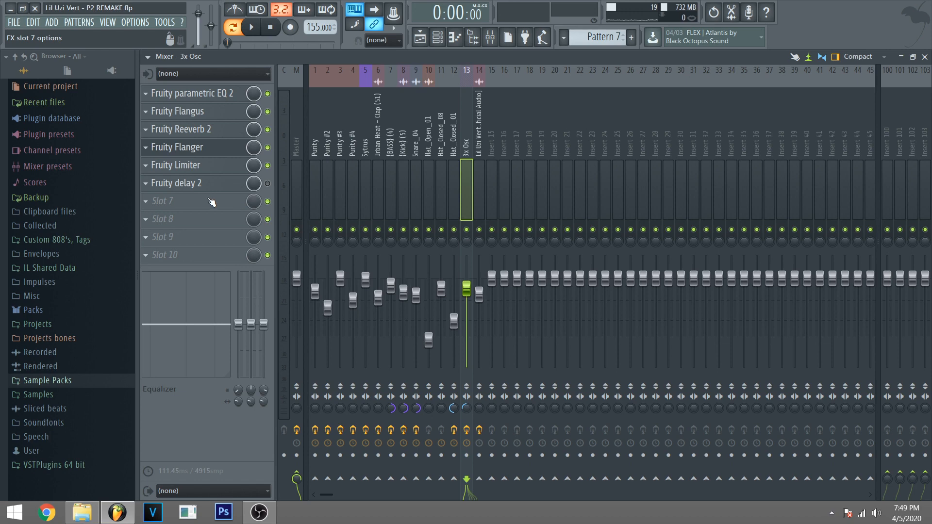
pyautogui.click(213, 183)
pyautogui.click(213, 183)
pyautogui.click(268, 183)
pyautogui.click(252, 28)
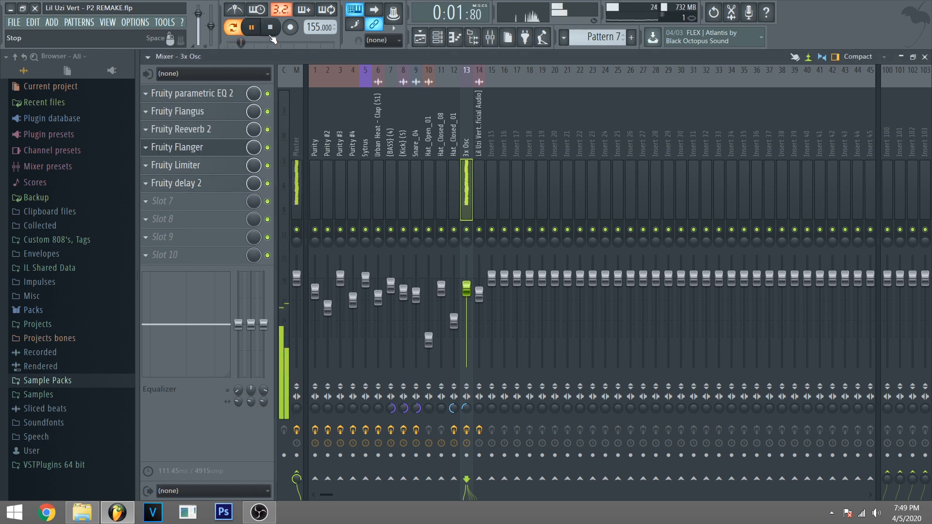
pyautogui.click(273, 38)
# - Review the stereo separation of the BASS, Kick, Snare_04, Hat_Closed_01 and 3x Osc mixer tracks
pyautogui.press('F9')
pyautogui.press('F9')
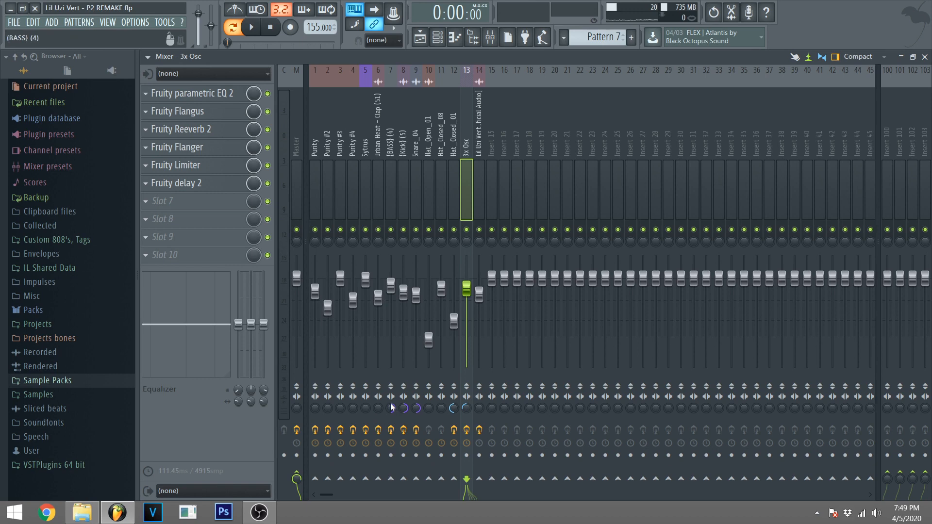
pyautogui.click(390, 142)
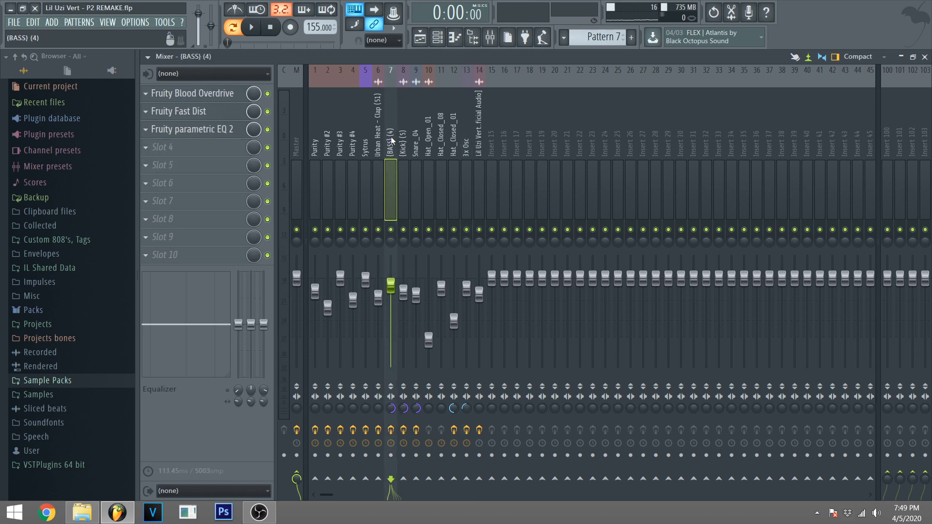
pyautogui.click(403, 135)
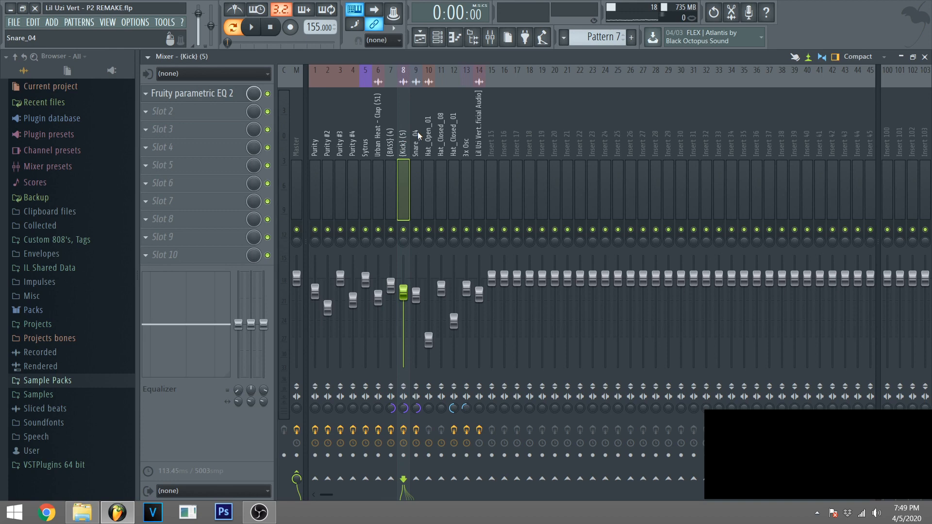
pyautogui.click(417, 132)
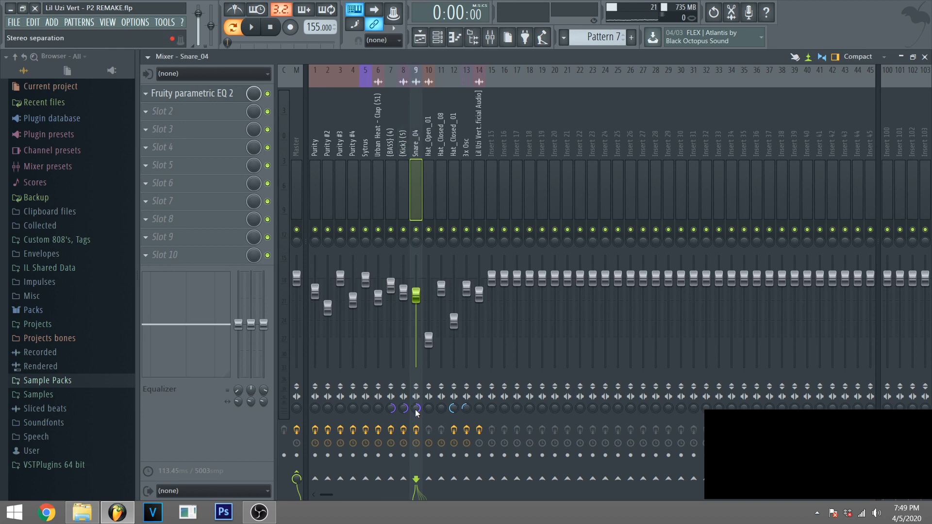
pyautogui.click(455, 152)
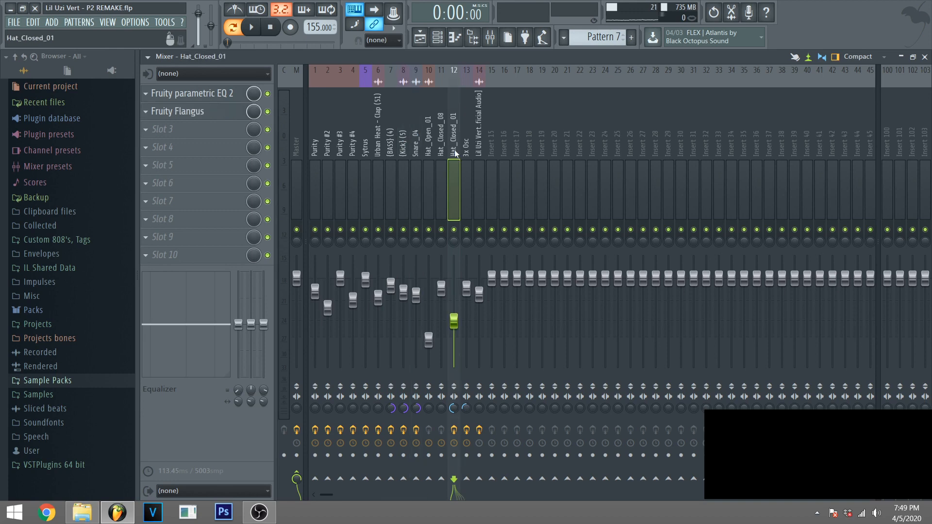
pyautogui.click(467, 144)
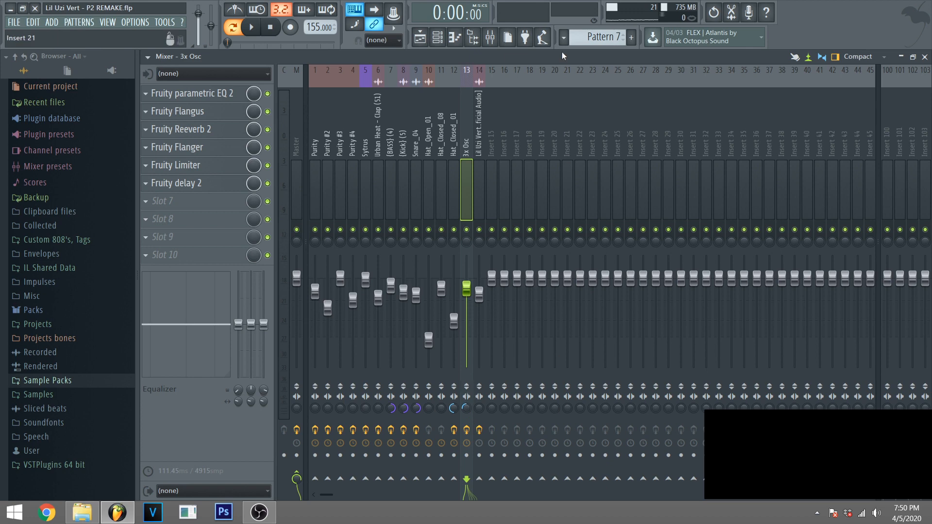
# - Try 100% merged stereo separation on the empty Insert 20 track and reset it to default
pyautogui.click(553, 130)
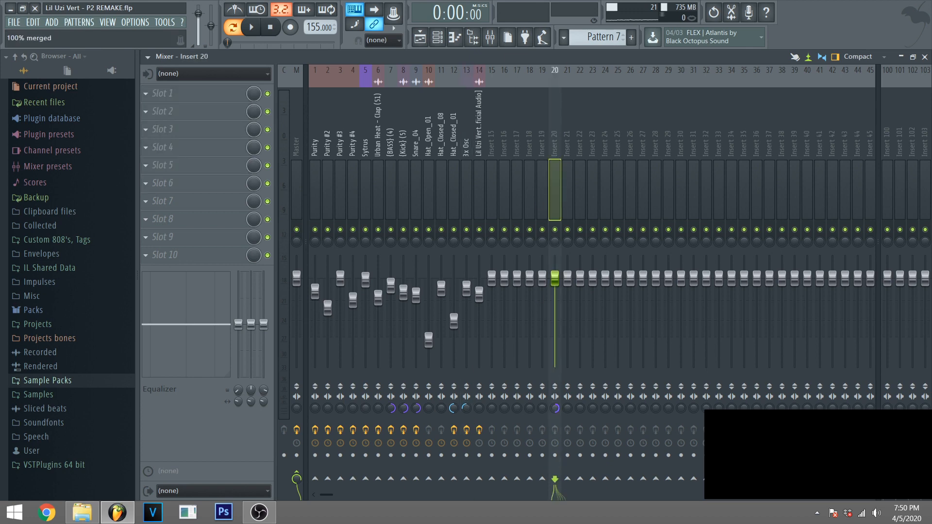
pyautogui.scroll(-5, 555, 410)
pyautogui.rightClick(555, 409)
pyautogui.press('r')
pyautogui.rightClick(553, 411)
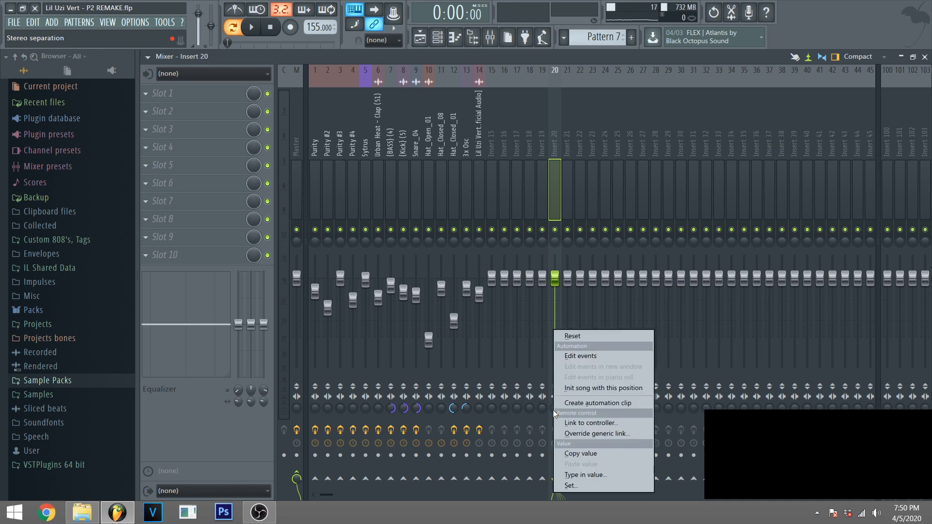
pyautogui.click(592, 335)
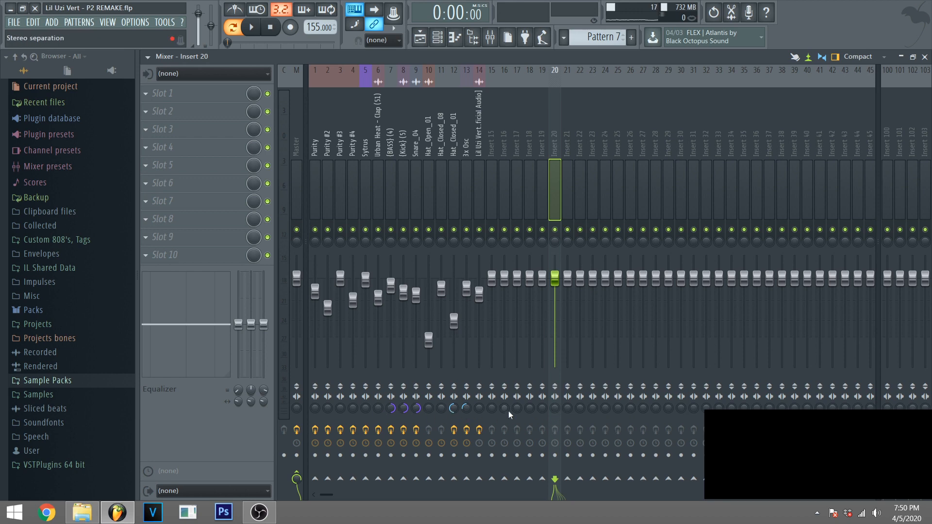
# - Check the effect chains of the Lil Uzi Vert audio and 3x Osc tracks, and inspect the Master track's Fruity Limiter
pyautogui.click(479, 139)
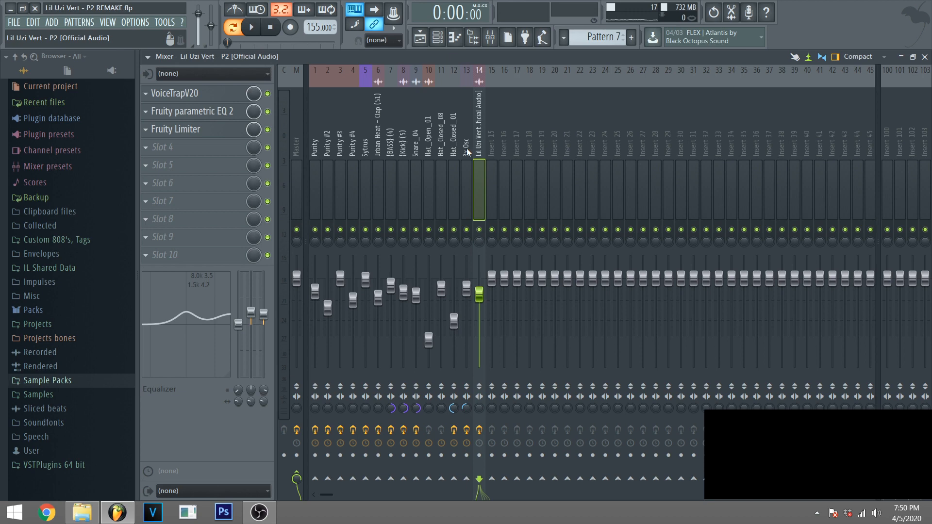
pyautogui.click(464, 146)
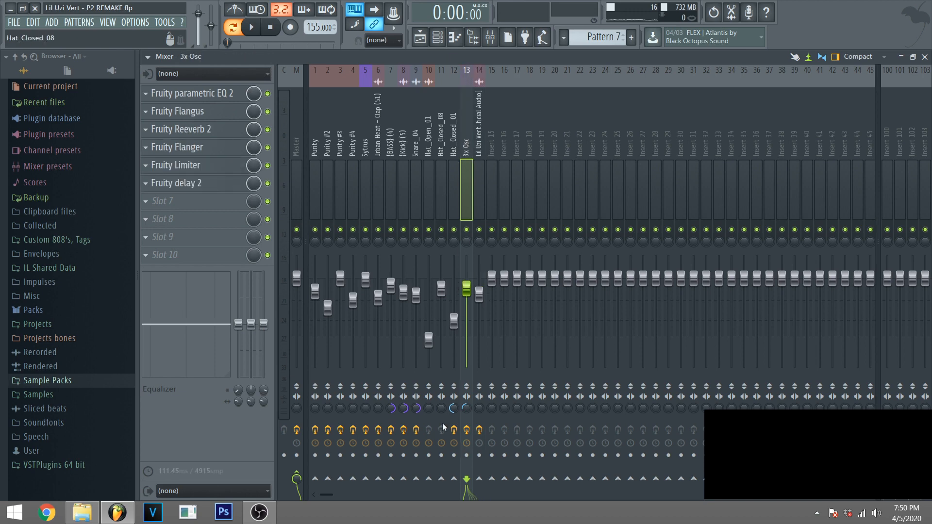
pyautogui.click(299, 119)
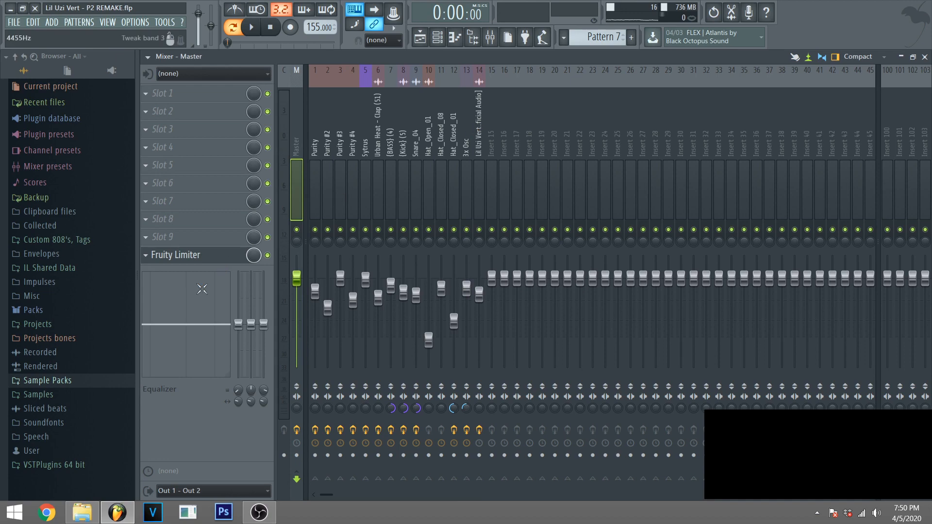
pyautogui.click(202, 258)
pyautogui.click(204, 261)
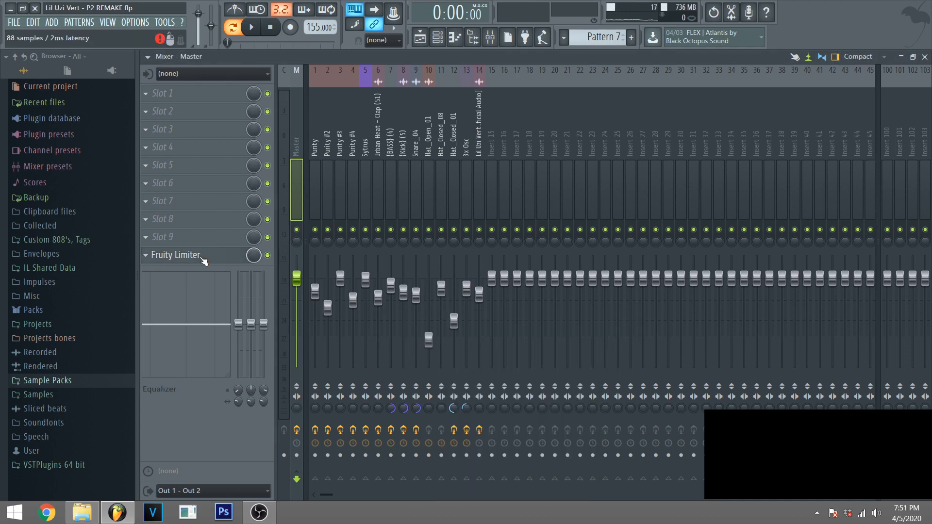